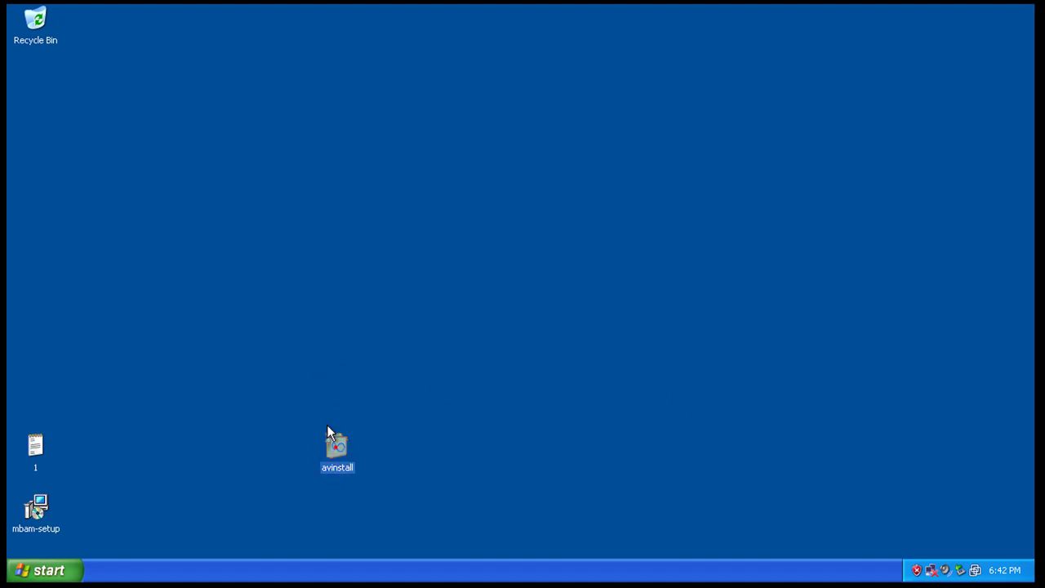
# Move the avinstall file up and check its properties: PC Tools AntiVirus Setup, 44.5 MB
pyautogui.moveTo(327, 430); pyautogui.dragTo(318, 366)
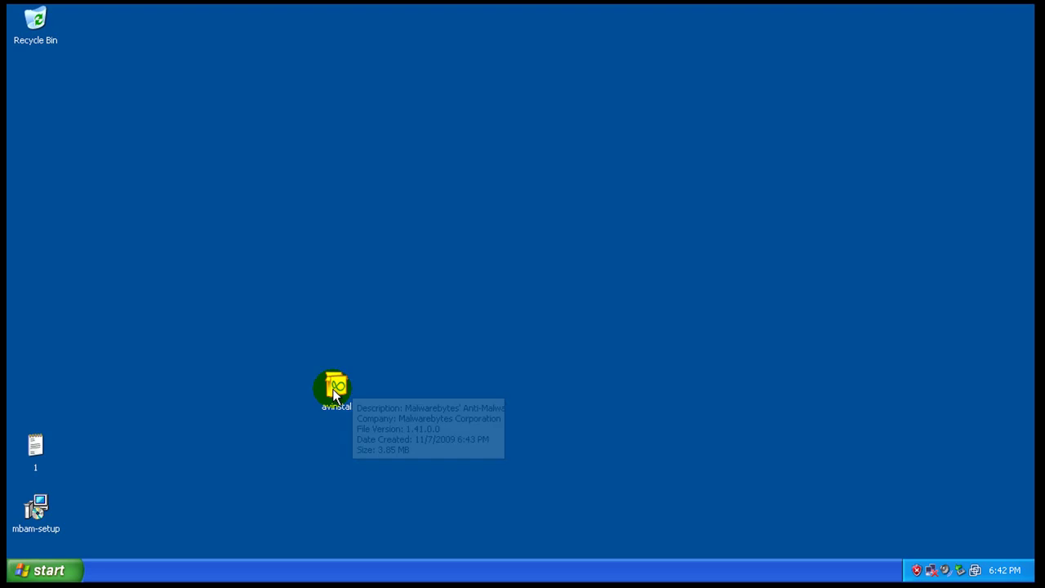
pyautogui.rightClick(335, 388)
pyautogui.click(386, 550)
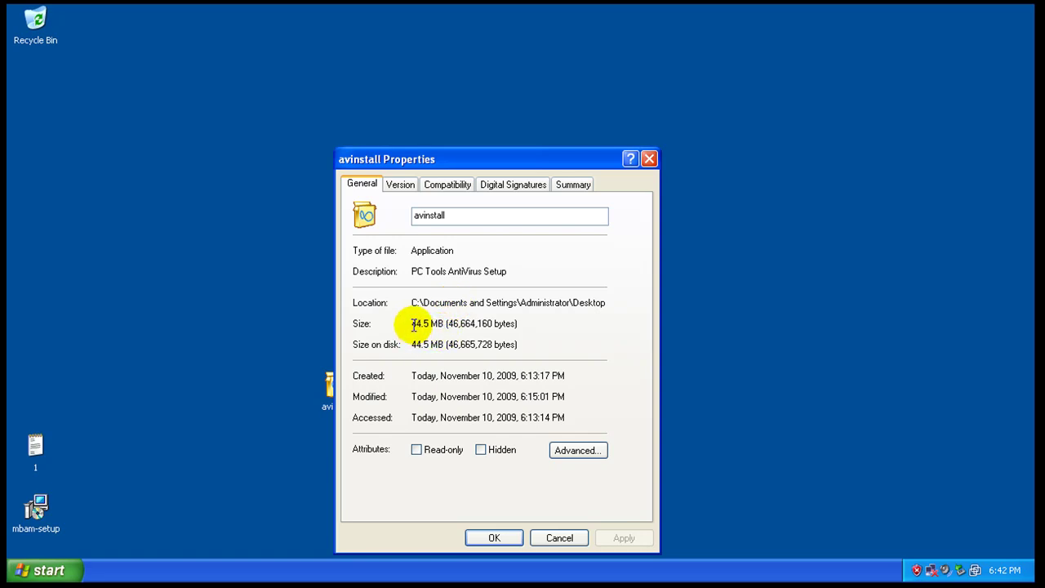
pyautogui.doubleClick(416, 324)
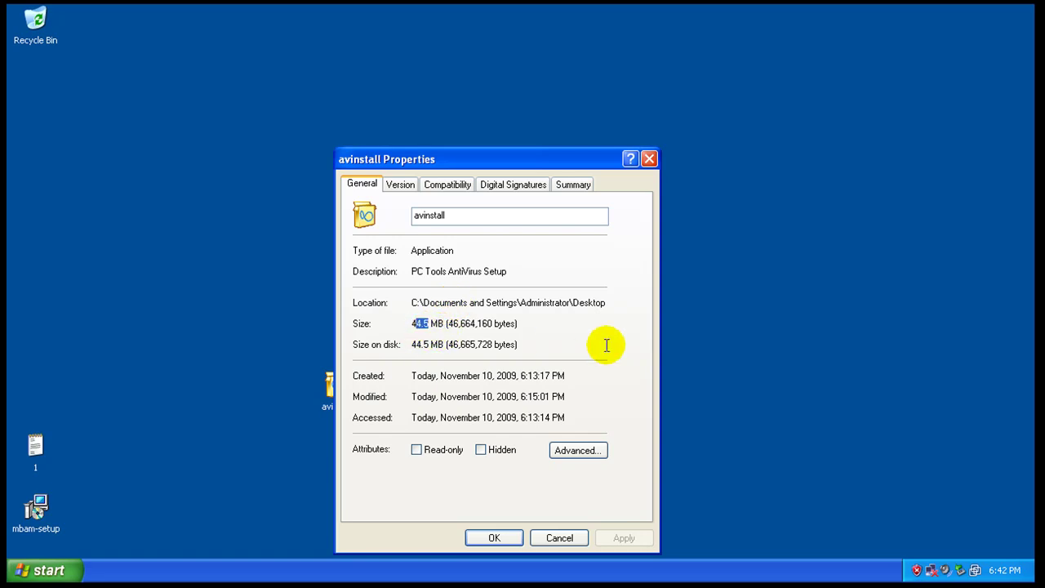
pyautogui.click(649, 157)
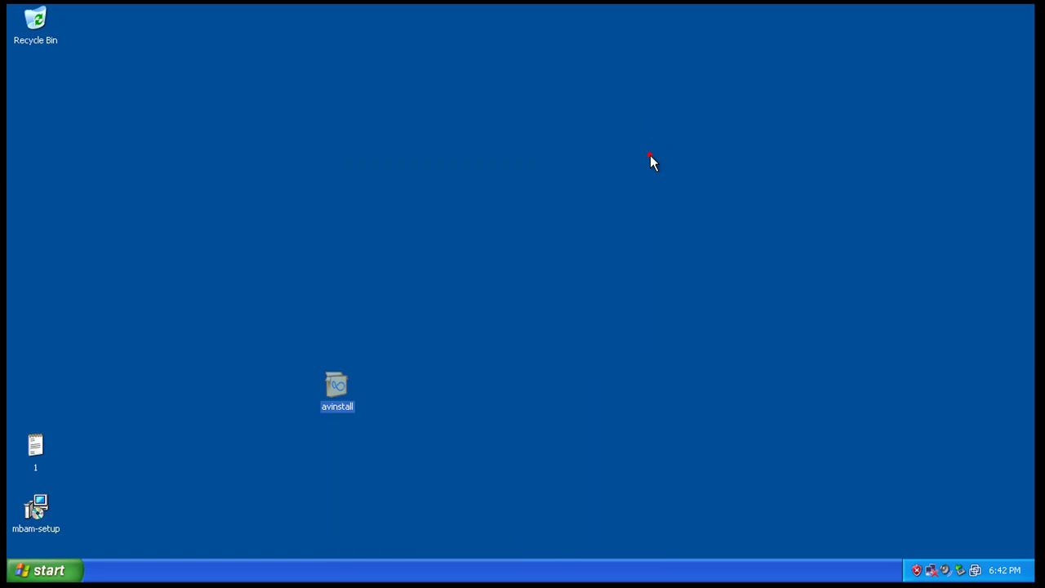
pyautogui.moveTo(338, 389)
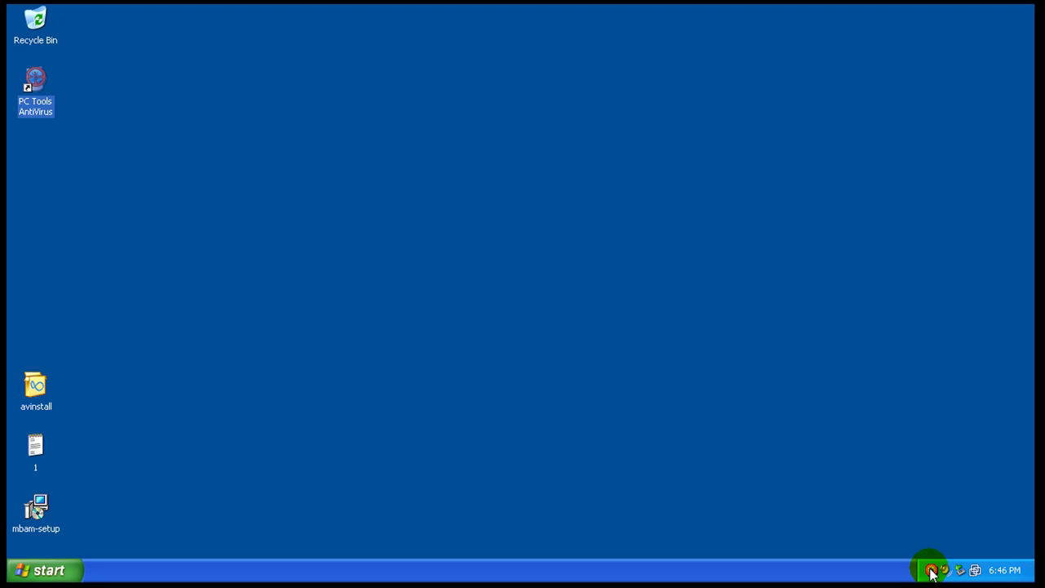
# Open and close the PC Tools AntiVirus status window, then launch Internet Explorer from Start
pyautogui.doubleClick(931, 570)
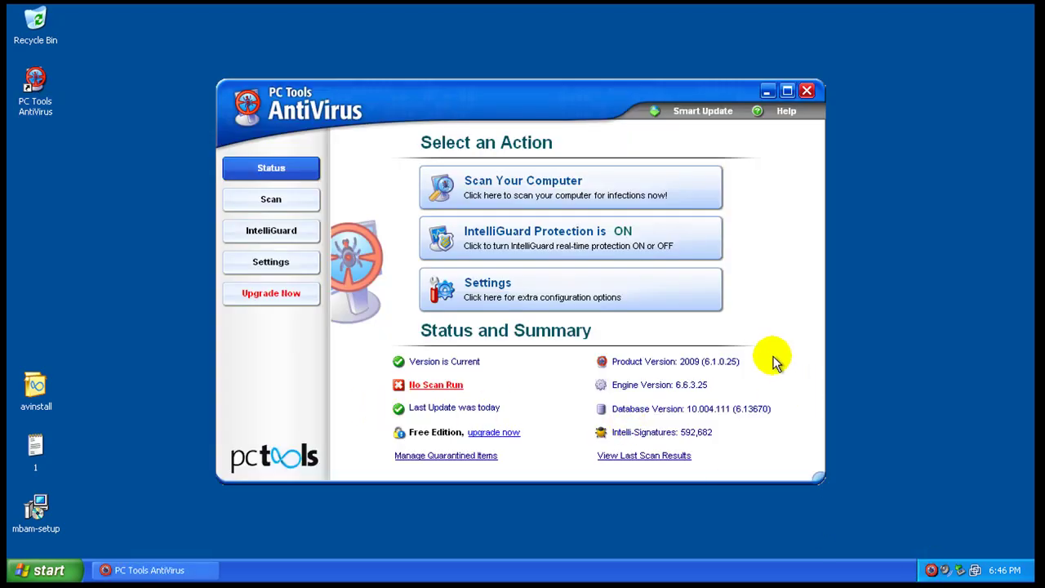
pyautogui.click(808, 91)
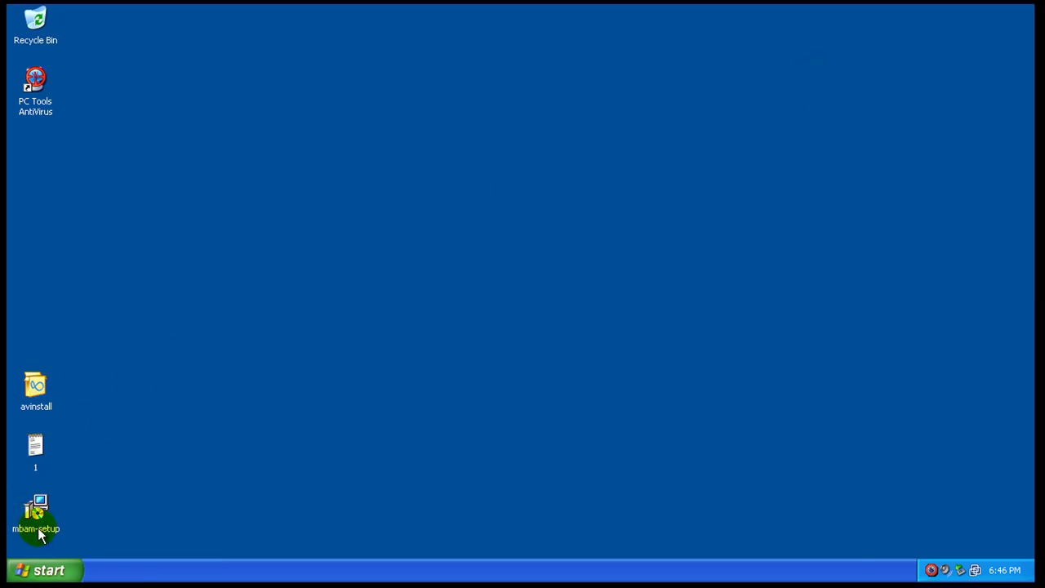
pyautogui.click(42, 569)
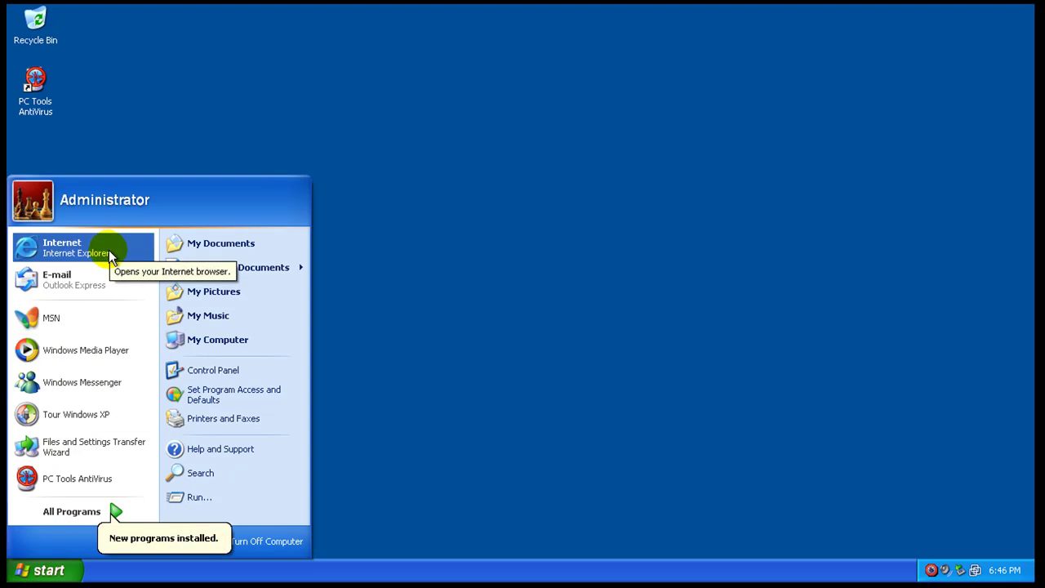
pyautogui.click(108, 250)
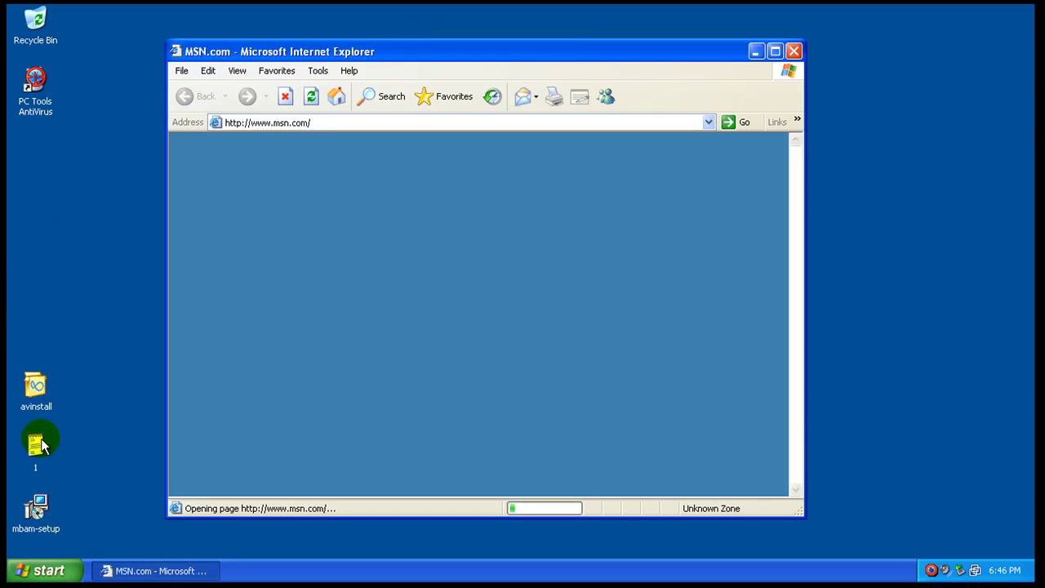
# Open the '1' malware URL list in Notepad and move Internet Explorer to the right
pyautogui.doubleClick(35, 445)
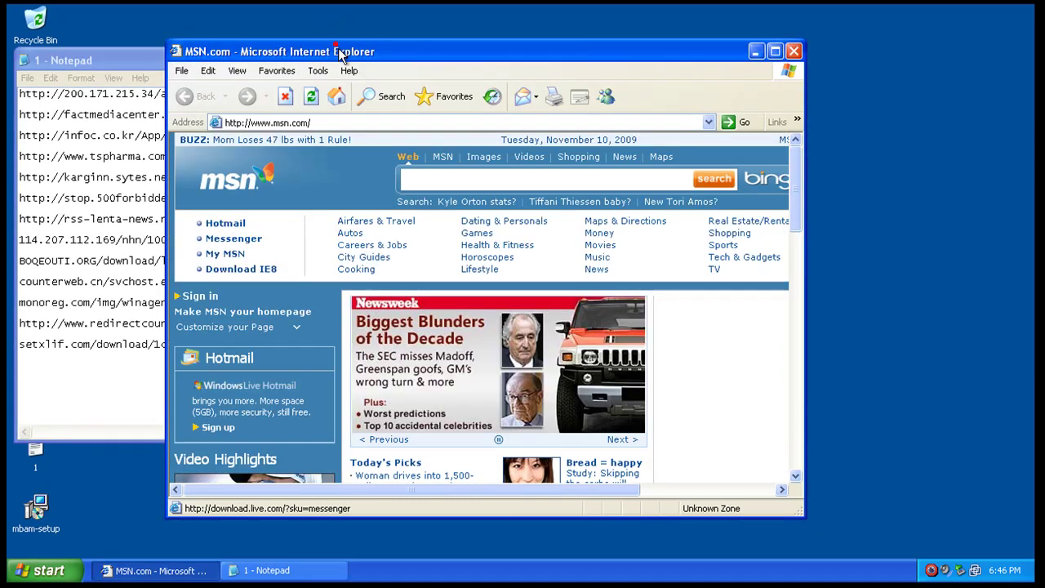
pyautogui.click(447, 51)
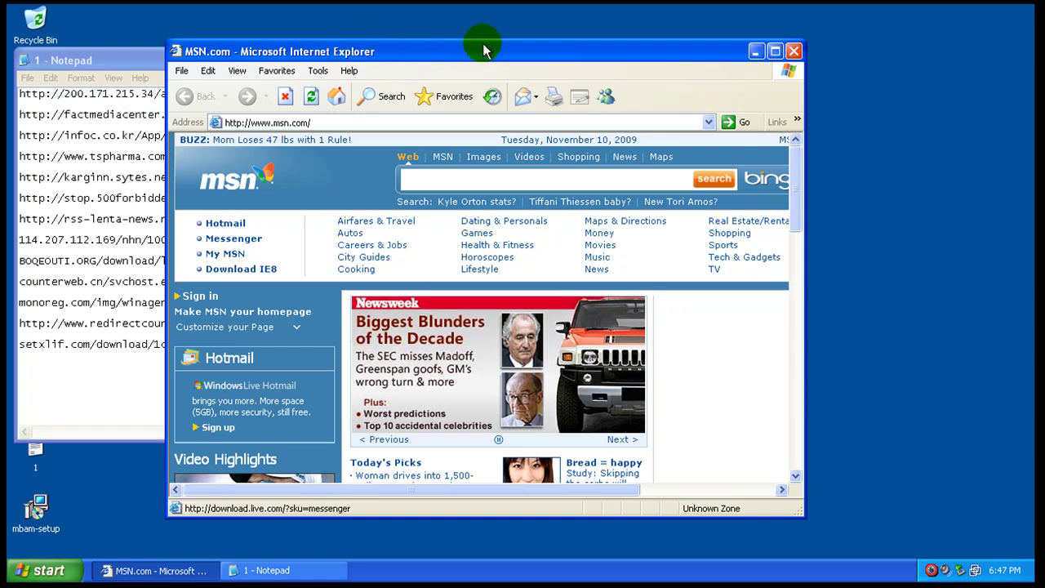
pyautogui.moveTo(483, 51); pyautogui.dragTo(633, 41)
pyautogui.doubleClick(268, 93)
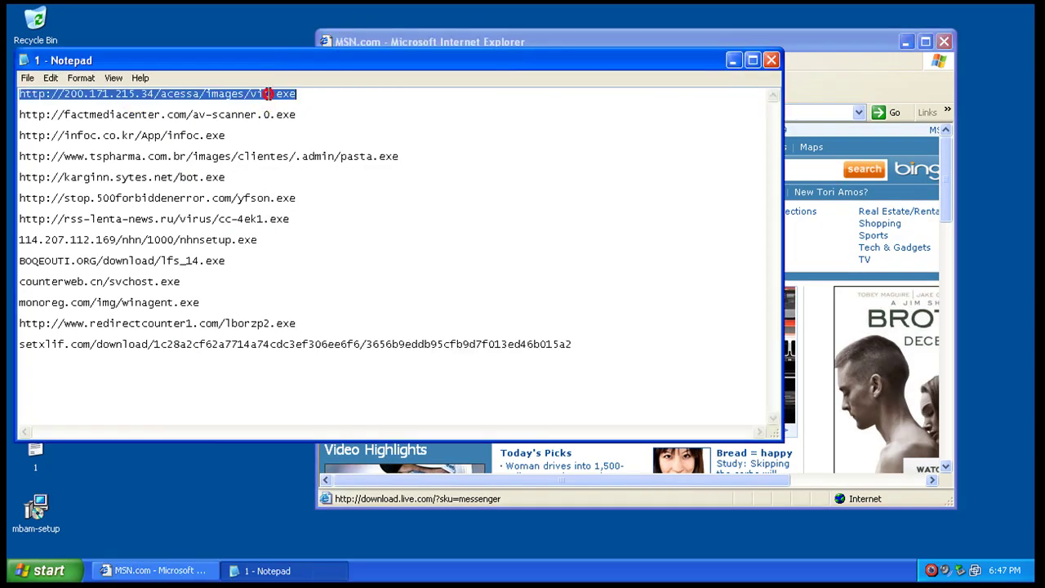
pyautogui.rightClick(268, 93)
pyautogui.click(322, 136)
pyautogui.click(564, 33)
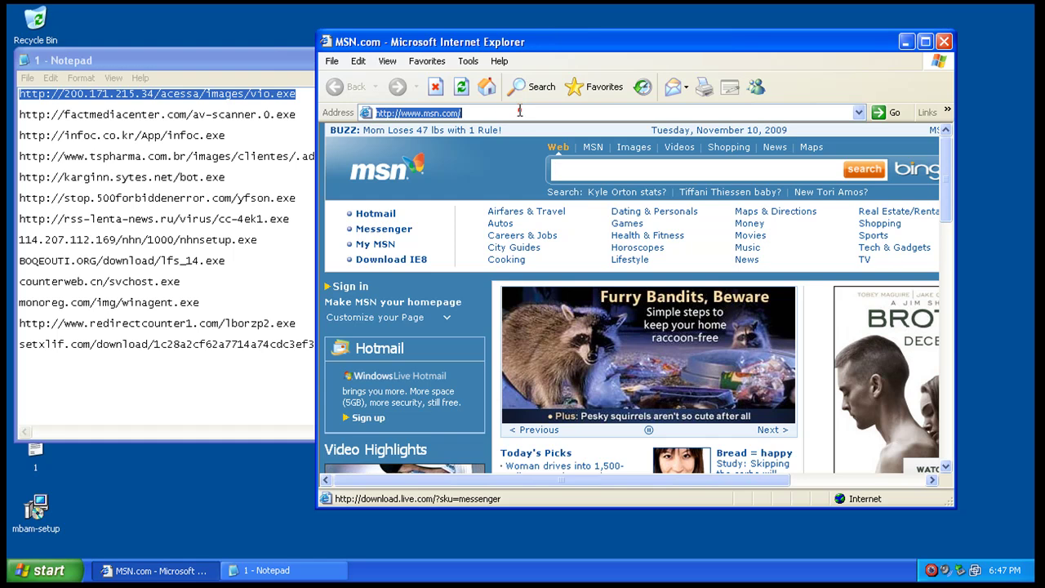
pyautogui.rightClick(519, 111)
pyautogui.click(555, 168)
pyautogui.press('Return')
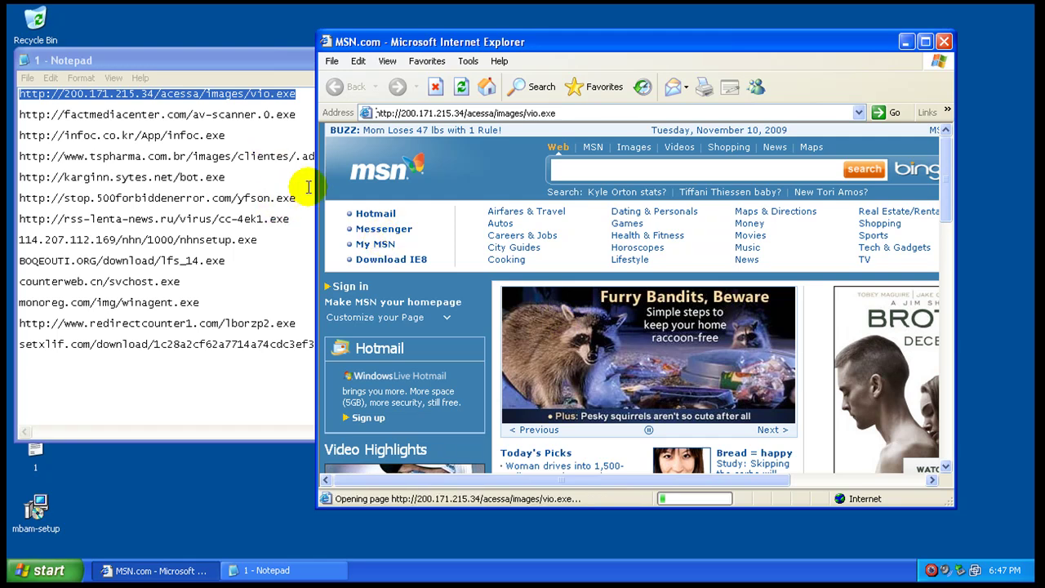
# Load the factmediacenter av-scanner.0.exe URL and run the downloaded file
pyautogui.doubleClick(249, 114)
pyautogui.rightClick(251, 119)
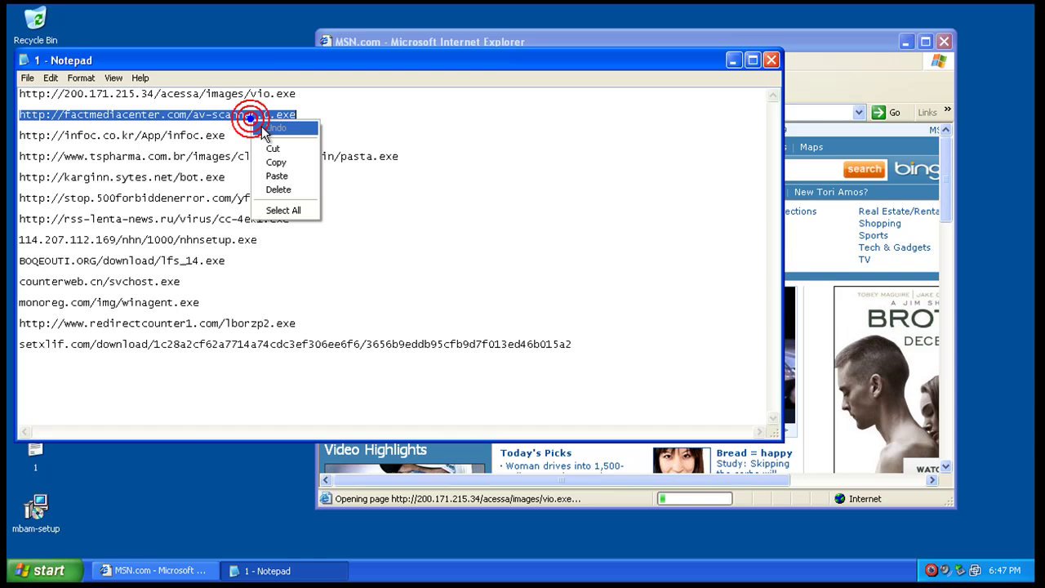
pyautogui.click(293, 161)
pyautogui.click(515, 42)
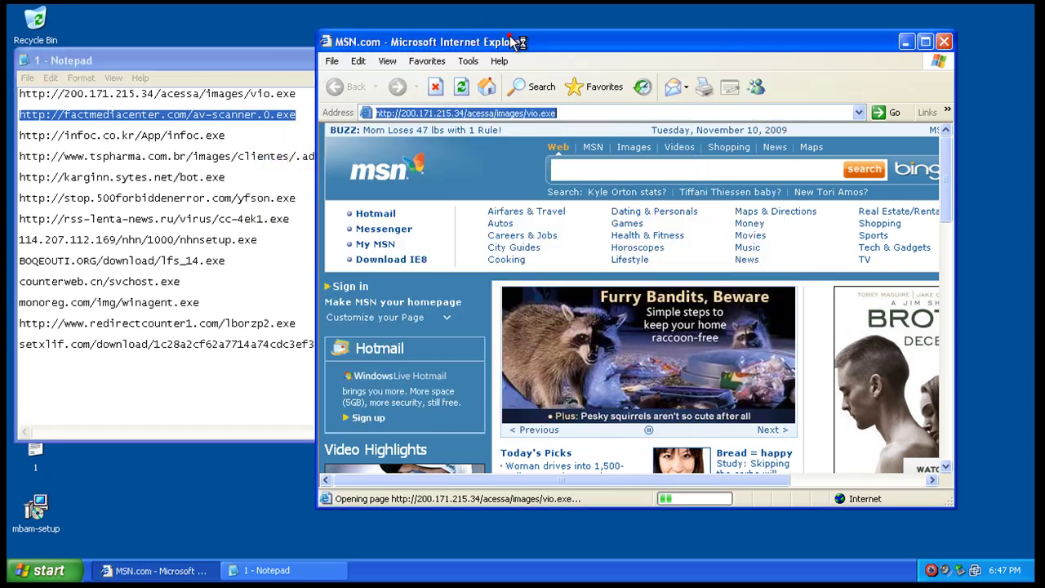
pyautogui.rightClick(544, 111)
pyautogui.click(567, 172)
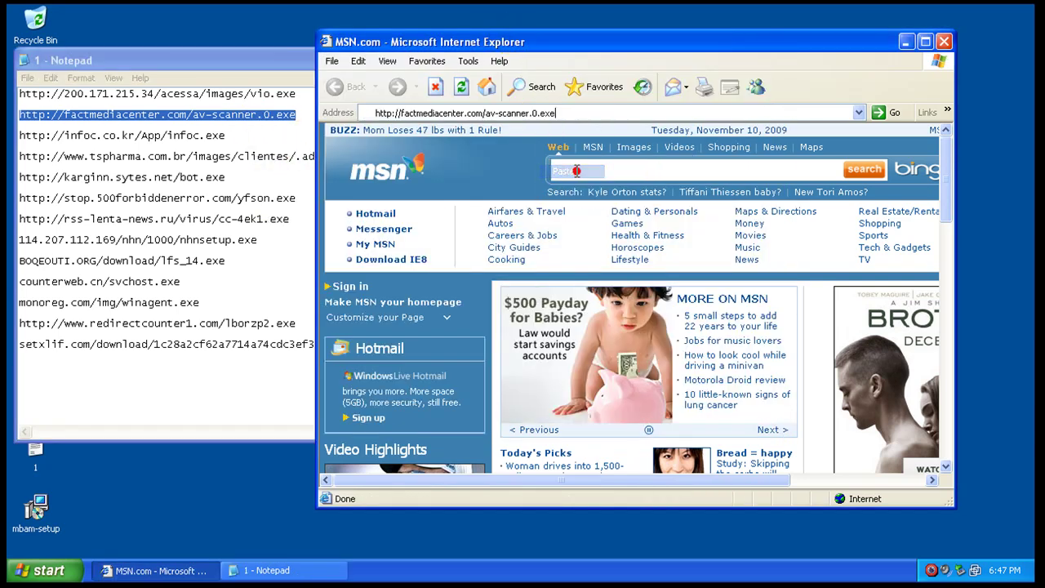
pyautogui.press('Return')
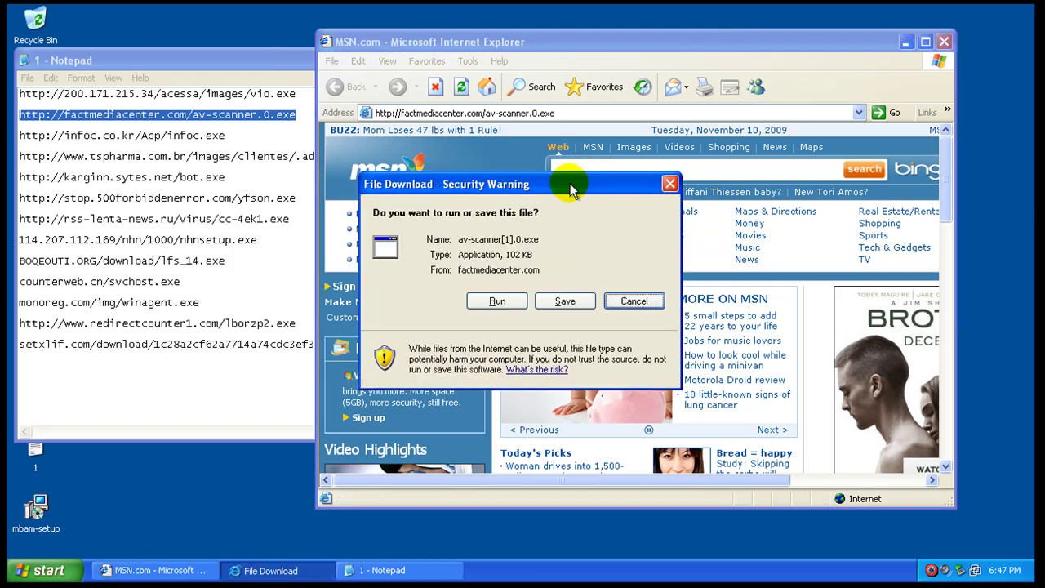
pyautogui.click(492, 298)
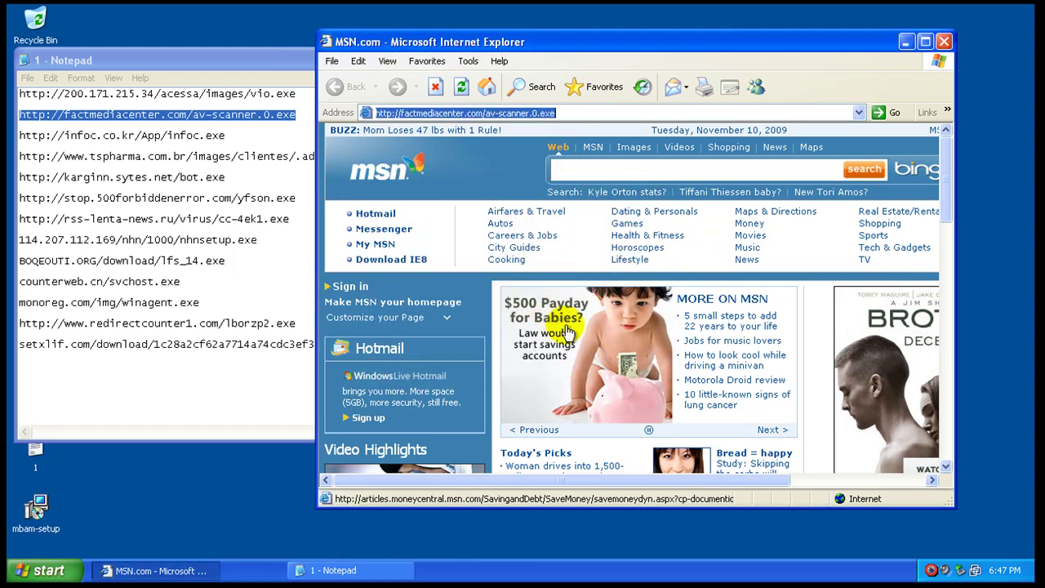
pyautogui.click(581, 317)
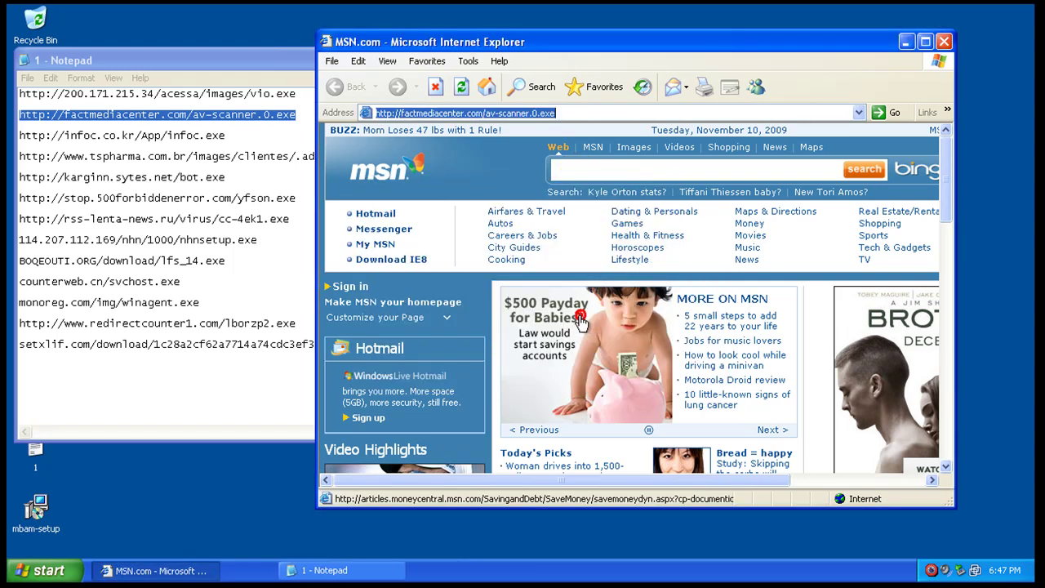
# Copy the infoc.co.kr URL and quarantine the detected Trojan.FakeAlert
pyautogui.doubleClick(215, 134)
pyautogui.rightClick(218, 136)
pyautogui.click(253, 179)
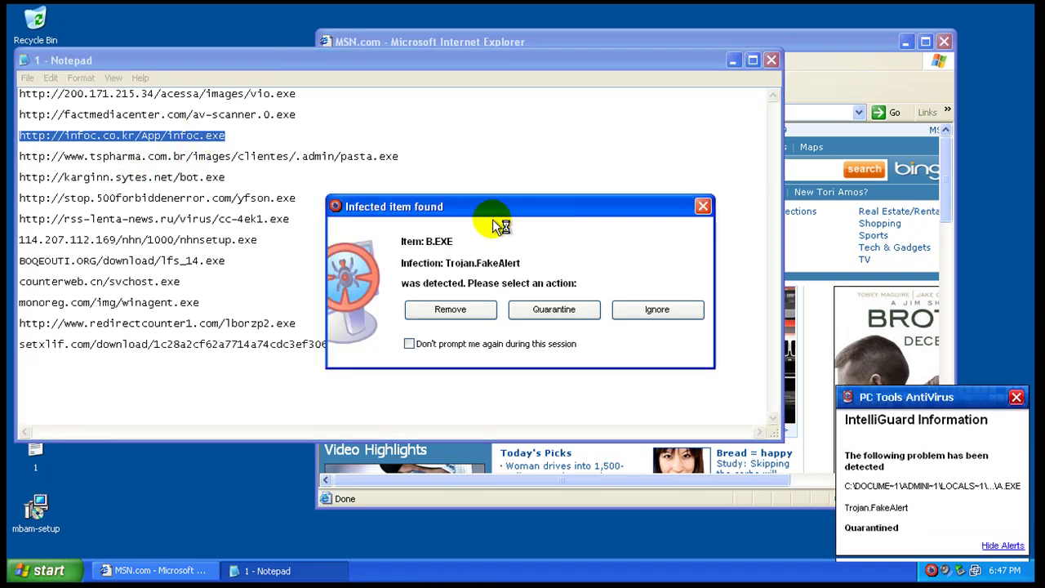
pyautogui.click(553, 313)
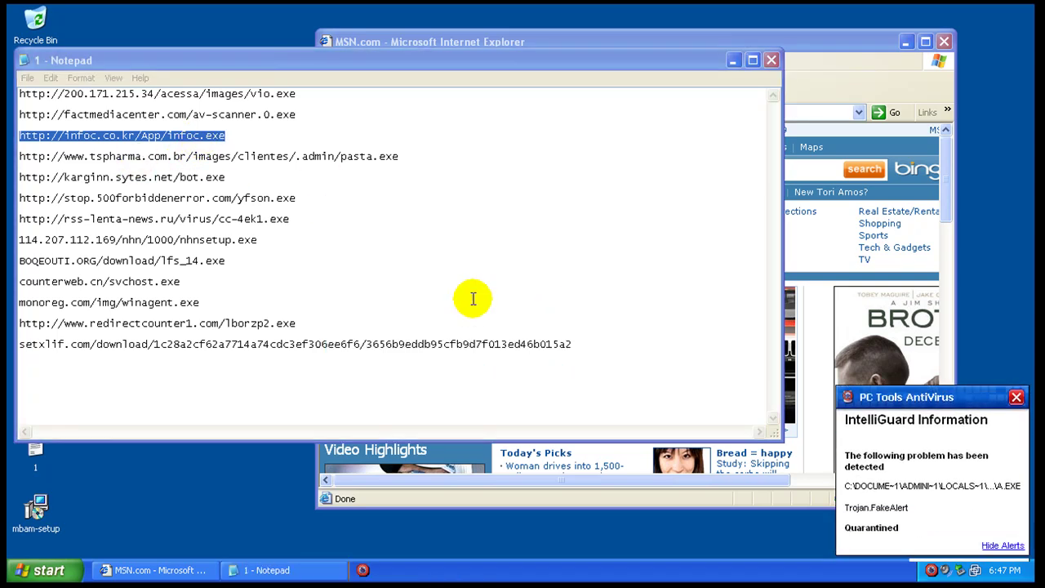
# Load the infoc.co.kr infoc.exe address and run the downloaded file
pyautogui.click(489, 40)
pyautogui.click(483, 112)
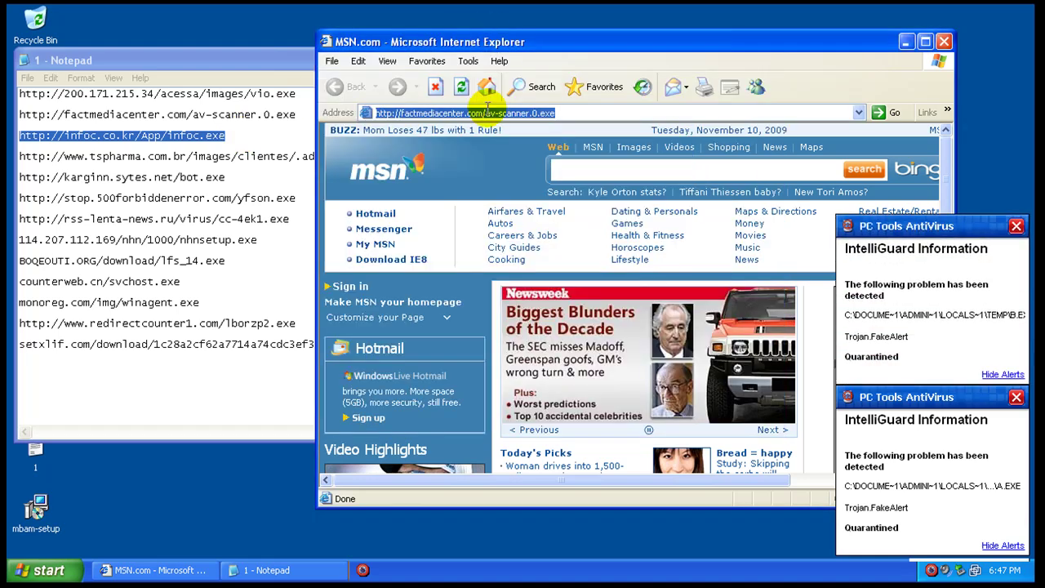
pyautogui.rightClick(490, 113)
pyautogui.click(514, 165)
pyautogui.press('Return')
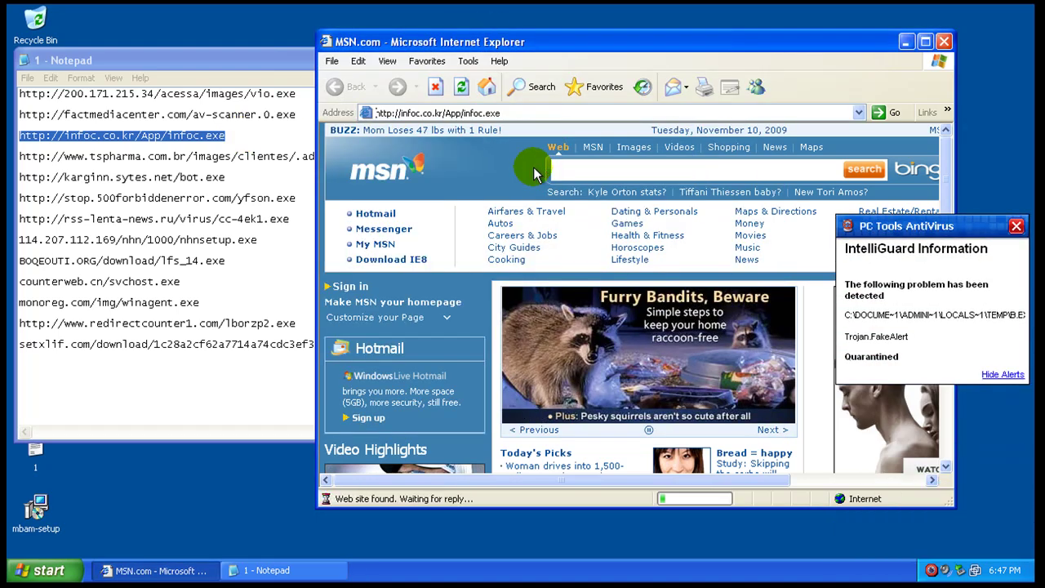
pyautogui.click(497, 301)
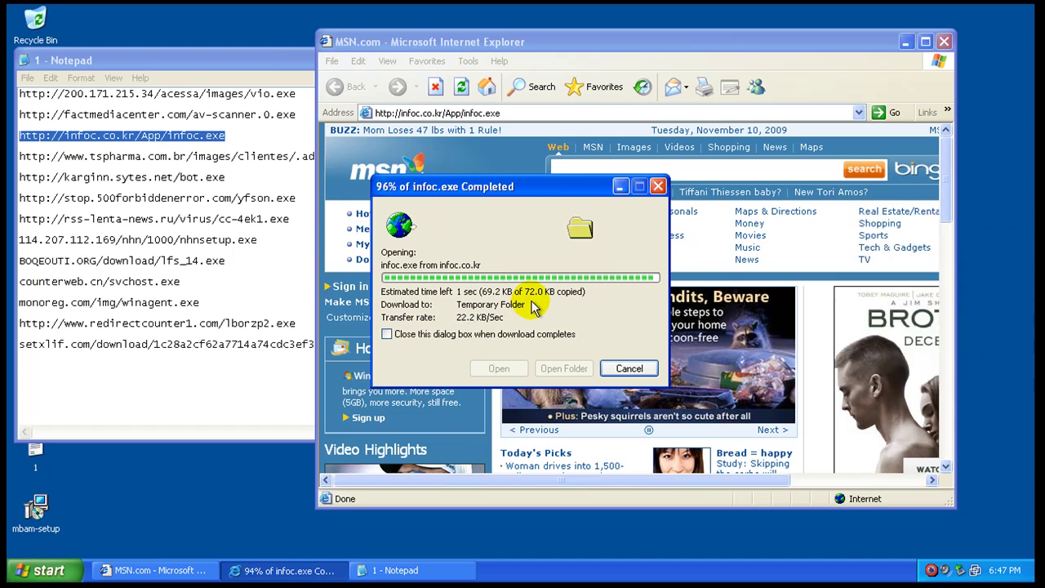
pyautogui.click(554, 289)
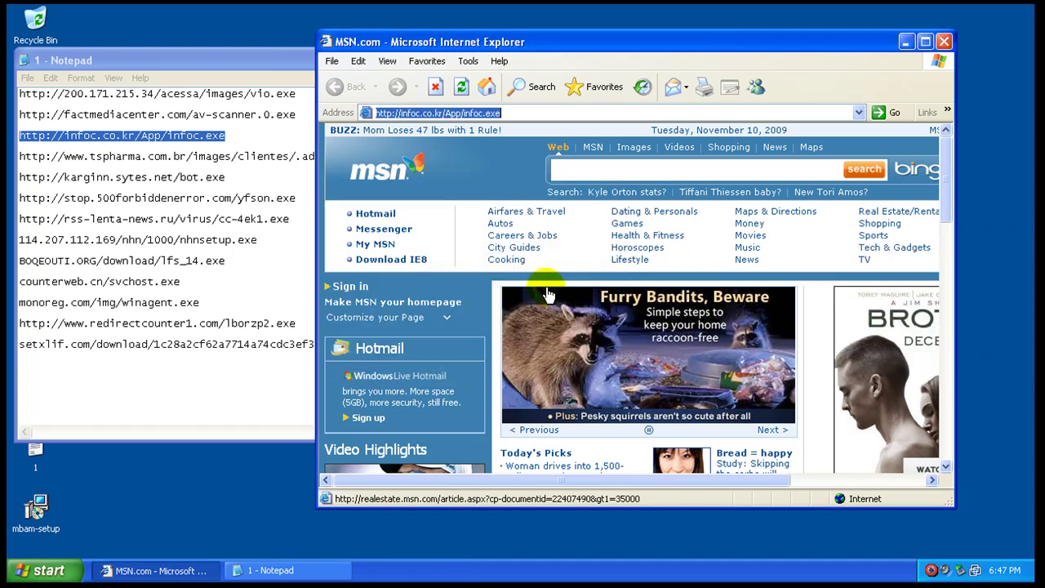
# Load the tspharma.com.br pasta.exe address and run the download past its security warning
pyautogui.doubleClick(246, 160)
pyautogui.rightClick(245, 158)
pyautogui.click(270, 201)
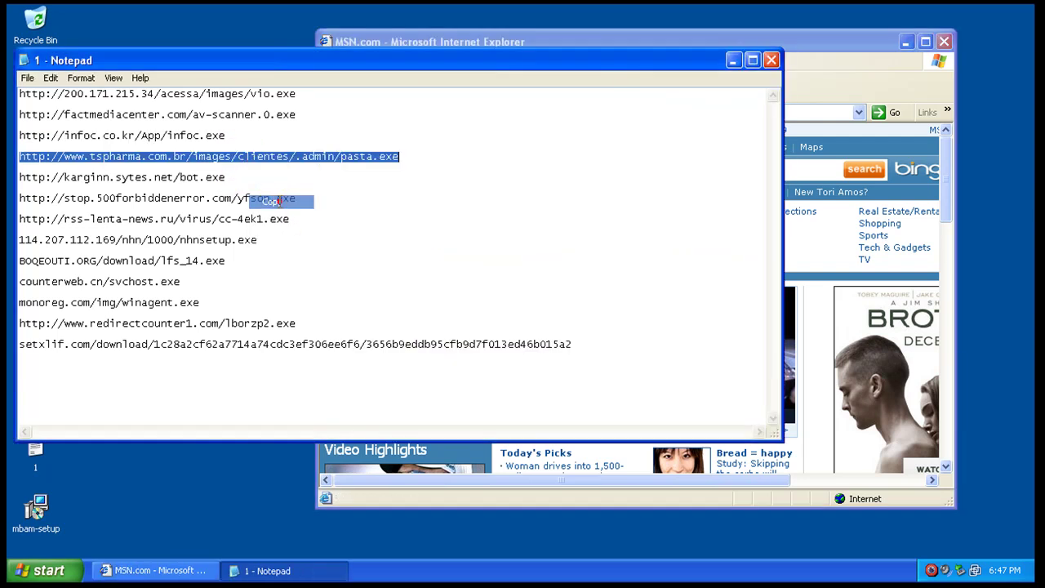
pyautogui.click(571, 42)
pyautogui.rightClick(560, 114)
pyautogui.click(602, 168)
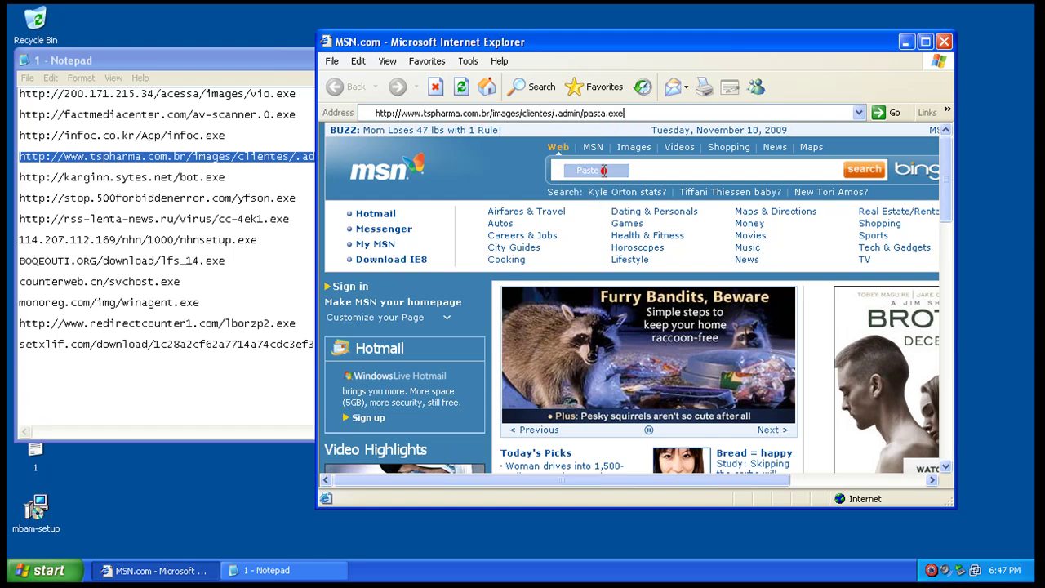
pyautogui.press('Return')
pyautogui.click(499, 299)
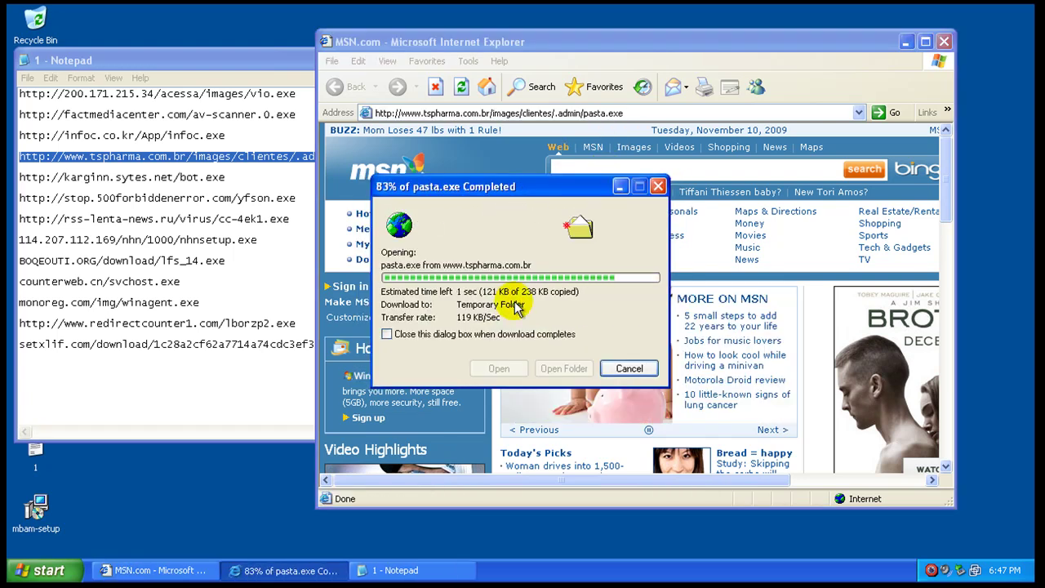
pyautogui.click(584, 308)
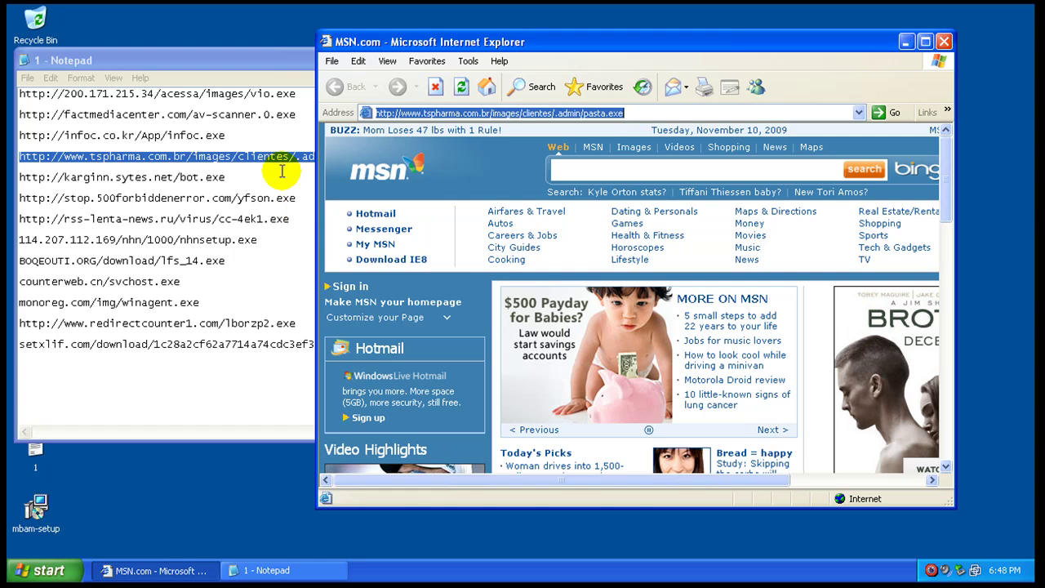
# Load the karginn bot.exe address in Internet Explorer
pyautogui.doubleClick(212, 182)
pyautogui.rightClick(211, 184)
pyautogui.click(237, 224)
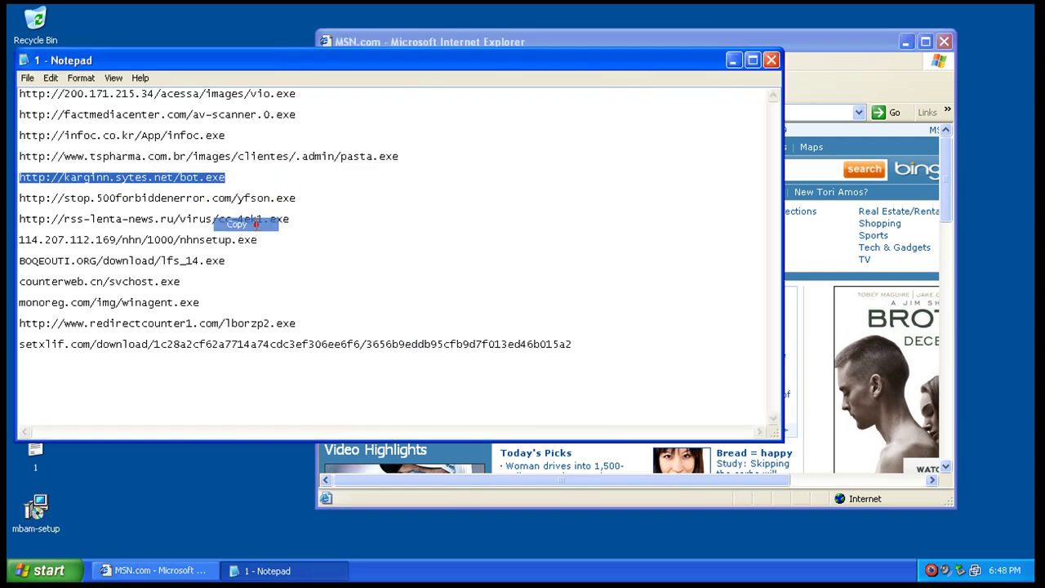
pyautogui.click(548, 39)
pyautogui.rightClick(513, 117)
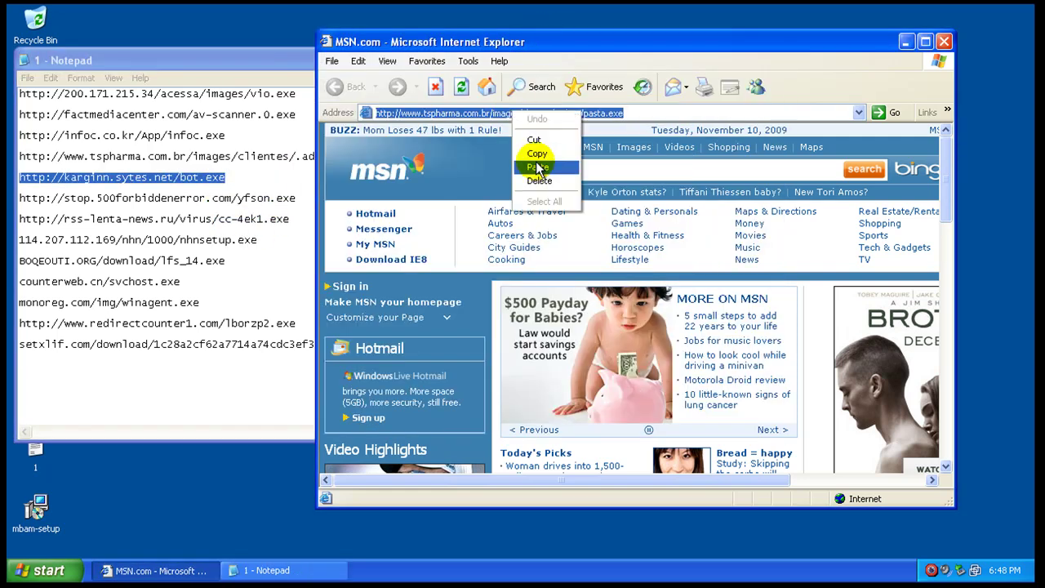
pyautogui.click(539, 168)
pyautogui.press('Return')
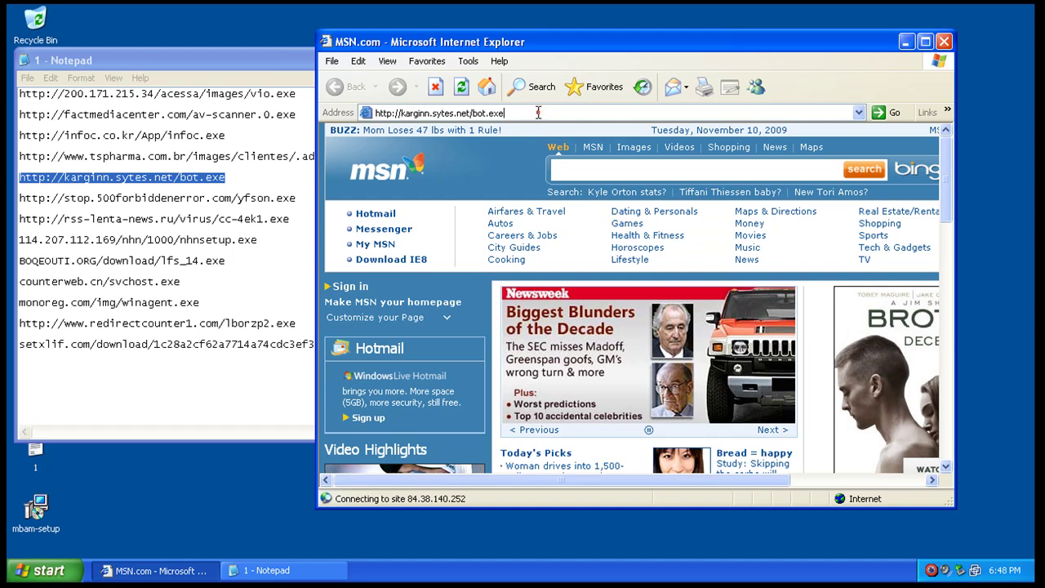
# Load the yfson.exe address and run the download past its security warning
pyautogui.moveTo(19, 199); pyautogui.dragTo(296, 199)
pyautogui.rightClick(277, 202)
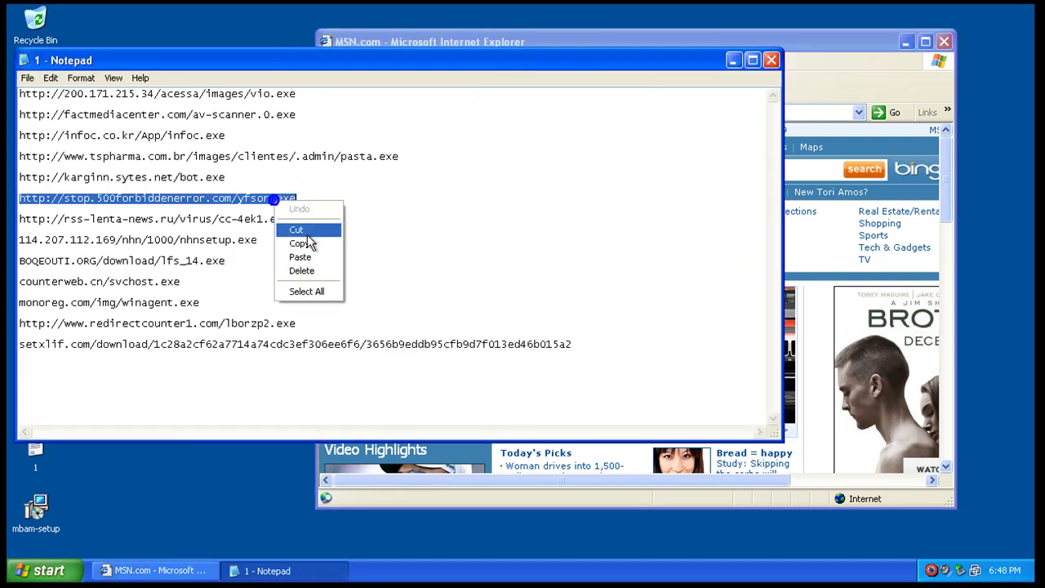
pyautogui.click(307, 244)
pyautogui.click(635, 39)
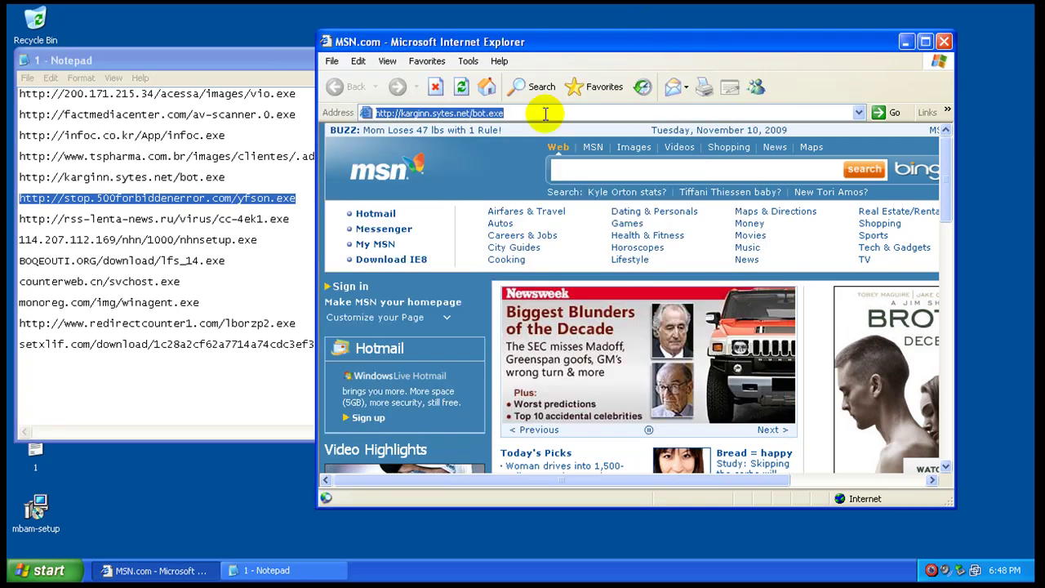
pyautogui.rightClick(548, 116)
pyautogui.click(577, 174)
pyautogui.press('Return')
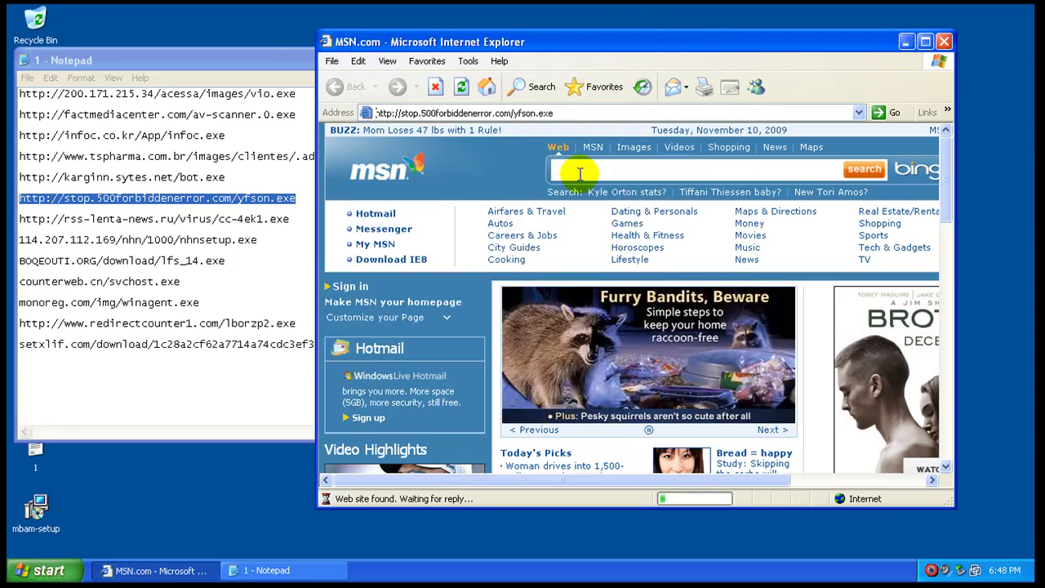
pyautogui.click(501, 301)
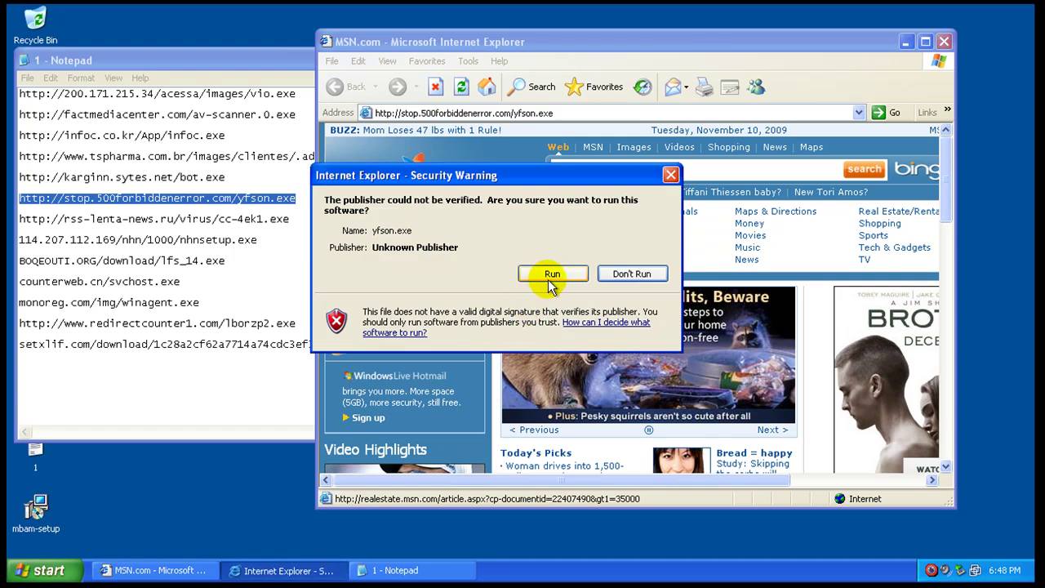
pyautogui.click(485, 273)
# Load the rss-lenta cc-4ek1.exe address and run the download past its security warning
pyautogui.click(203, 221)
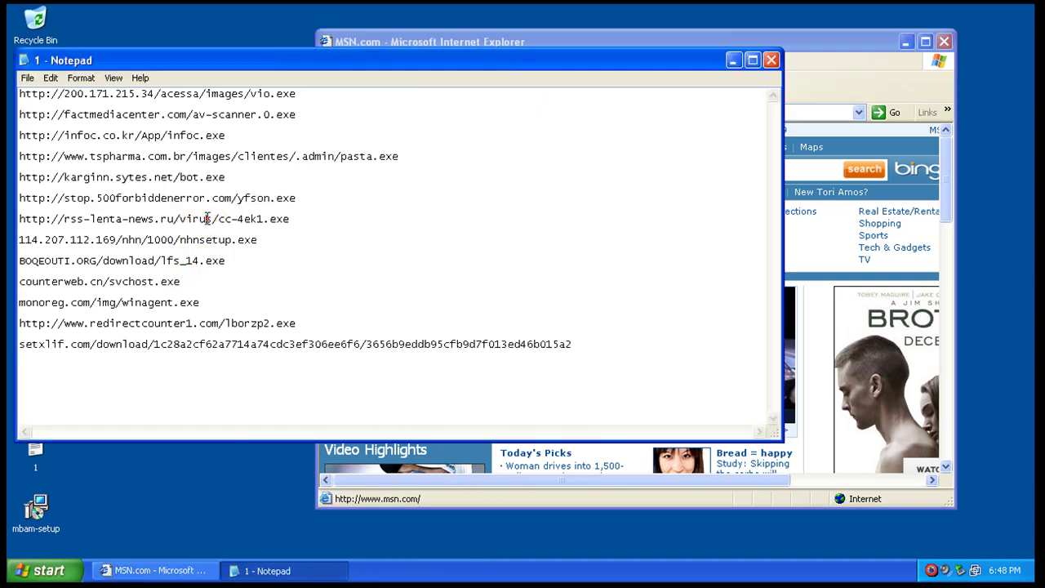
pyautogui.tripleClick(206, 220)
pyautogui.rightClick(208, 221)
pyautogui.click(251, 261)
pyautogui.click(644, 44)
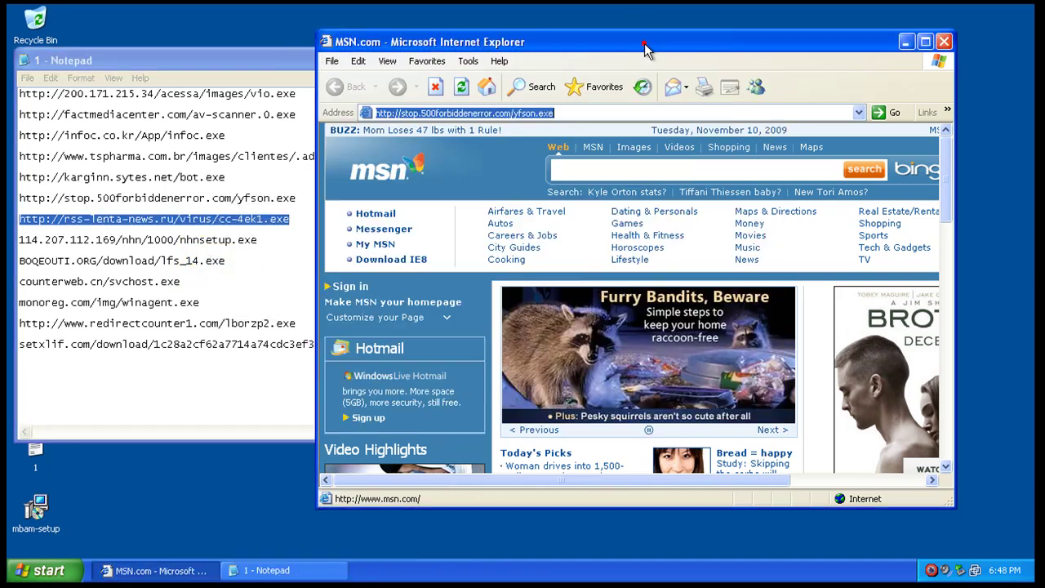
pyautogui.rightClick(596, 113)
pyautogui.click(622, 170)
pyautogui.press('Return')
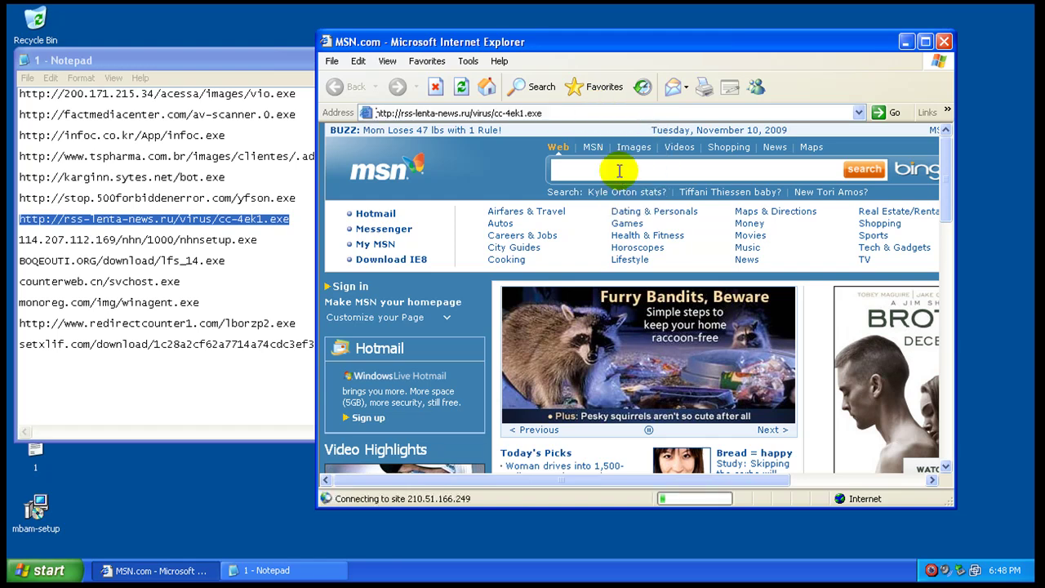
pyautogui.click(508, 300)
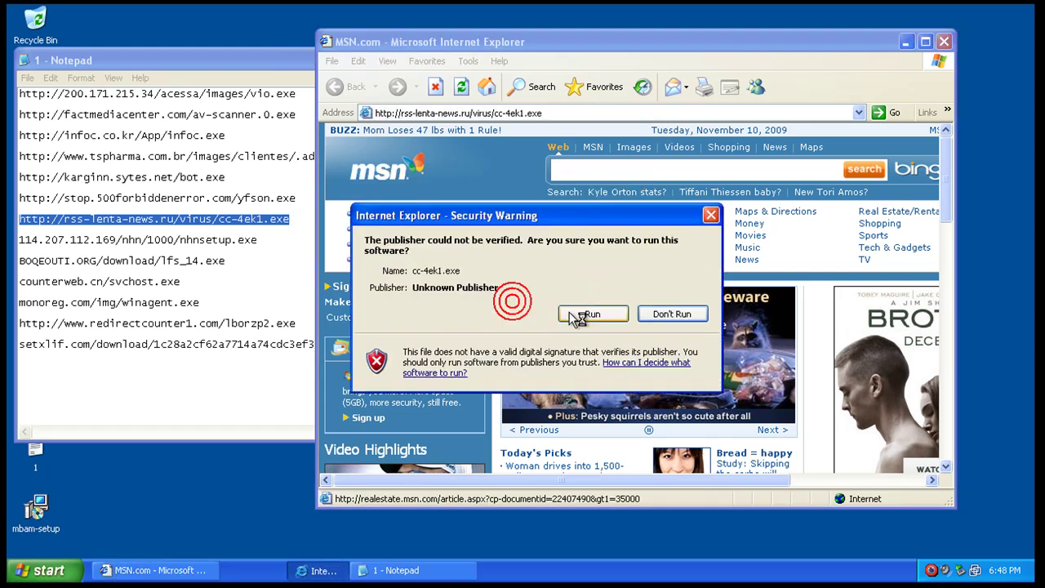
pyautogui.click(574, 313)
# Load the nhnsetup.exe address and run the download past its security warning
pyautogui.doubleClick(200, 236)
pyautogui.rightClick(203, 237)
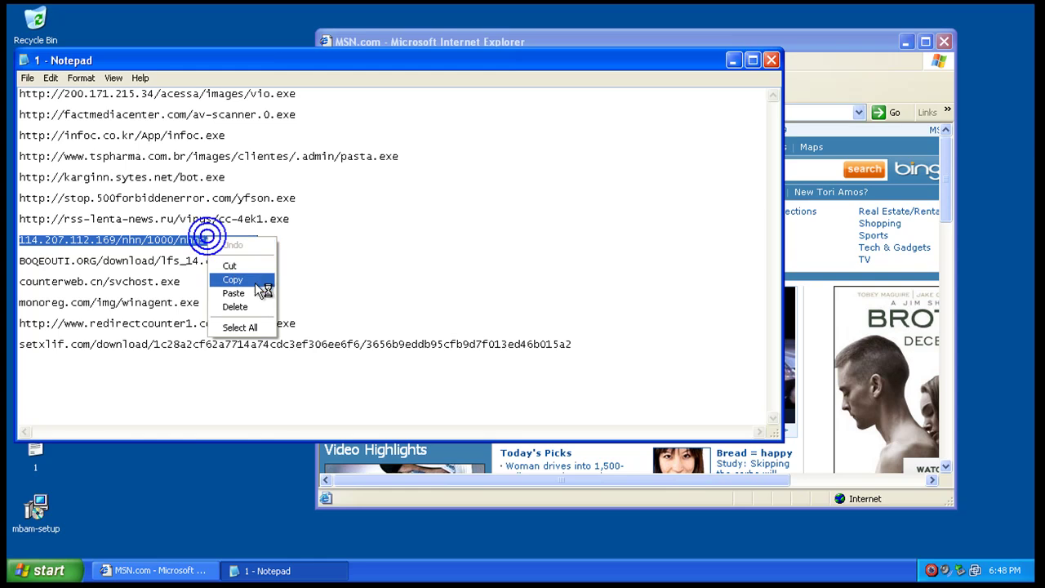
pyautogui.click(255, 280)
pyautogui.click(610, 30)
pyautogui.rightClick(551, 112)
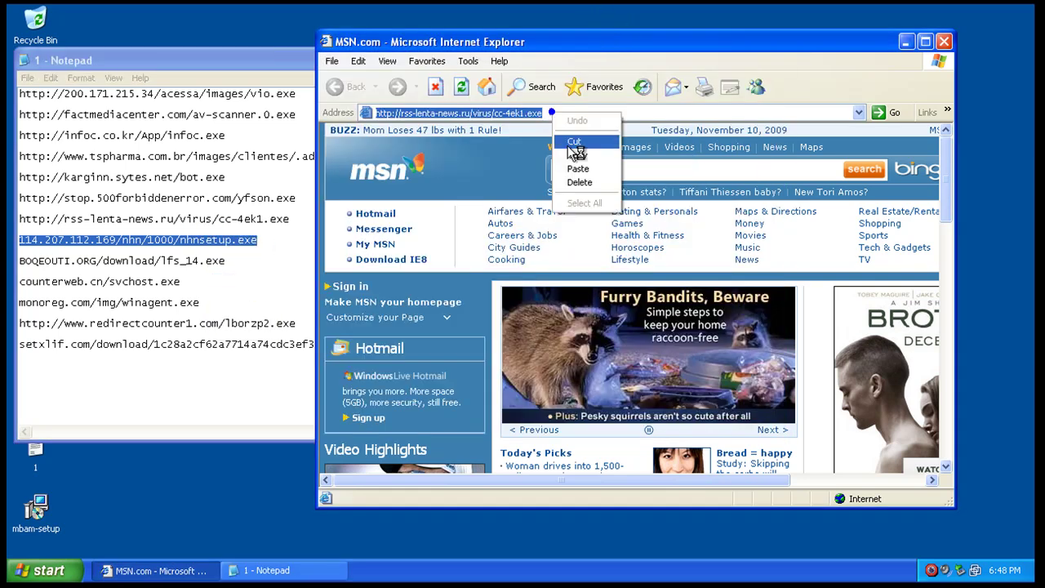
pyautogui.click(573, 169)
pyautogui.press('Return')
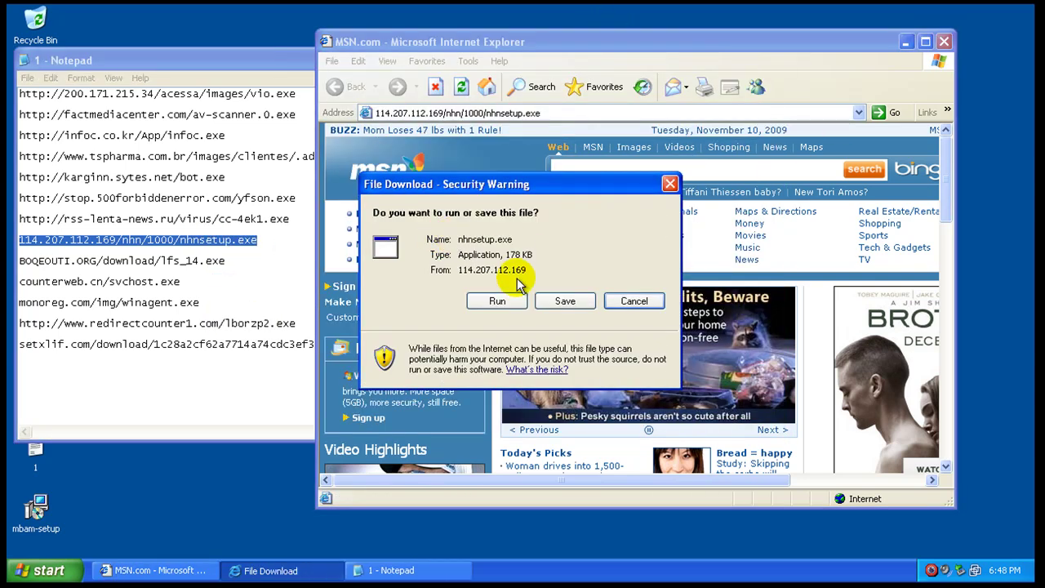
pyautogui.click(501, 300)
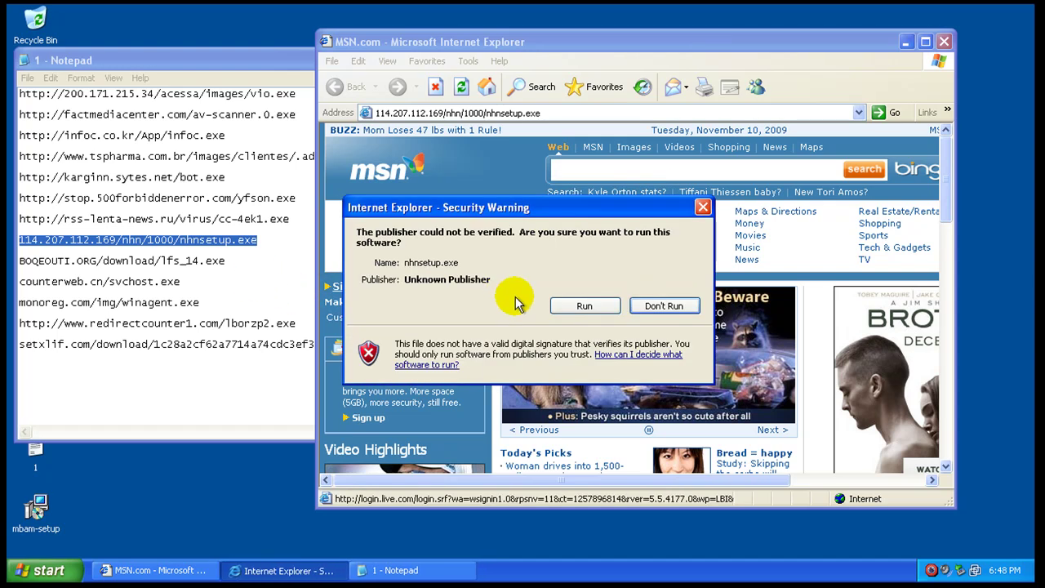
pyautogui.click(590, 299)
# Load the BOQEOUTI.ORG lfs_14.exe address and run the download past its security warning
pyautogui.moveTo(19, 261); pyautogui.dragTo(225, 260)
pyautogui.rightClick(144, 255)
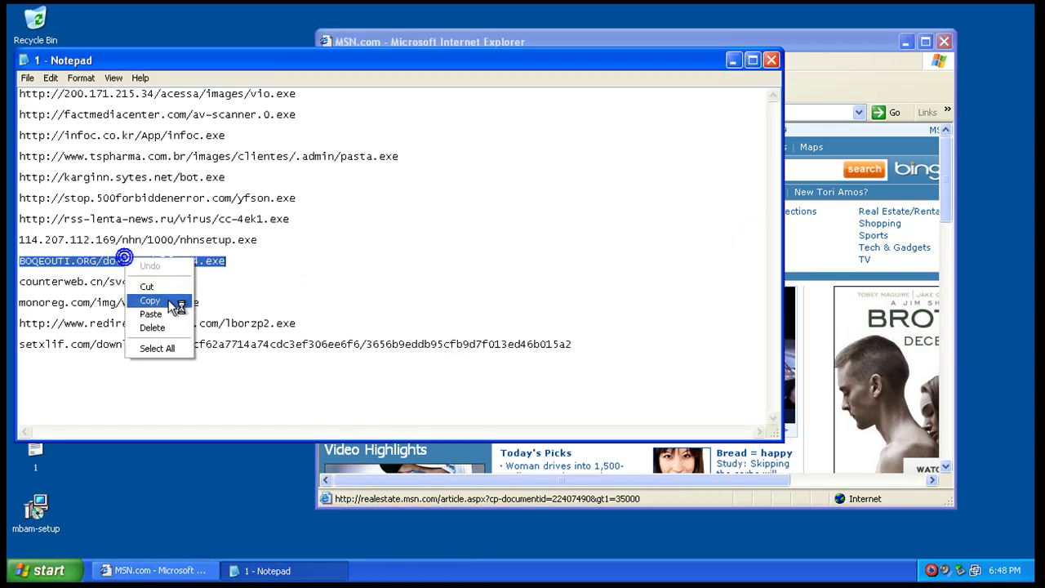
pyautogui.click(168, 299)
pyautogui.click(539, 44)
pyautogui.rightClick(534, 111)
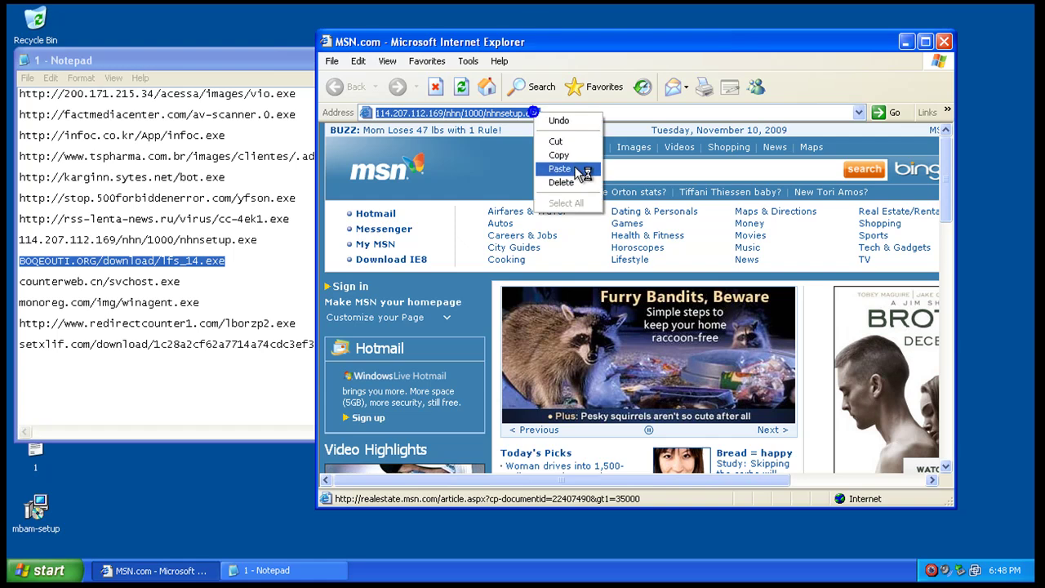
pyautogui.click(560, 168)
pyautogui.press('Return')
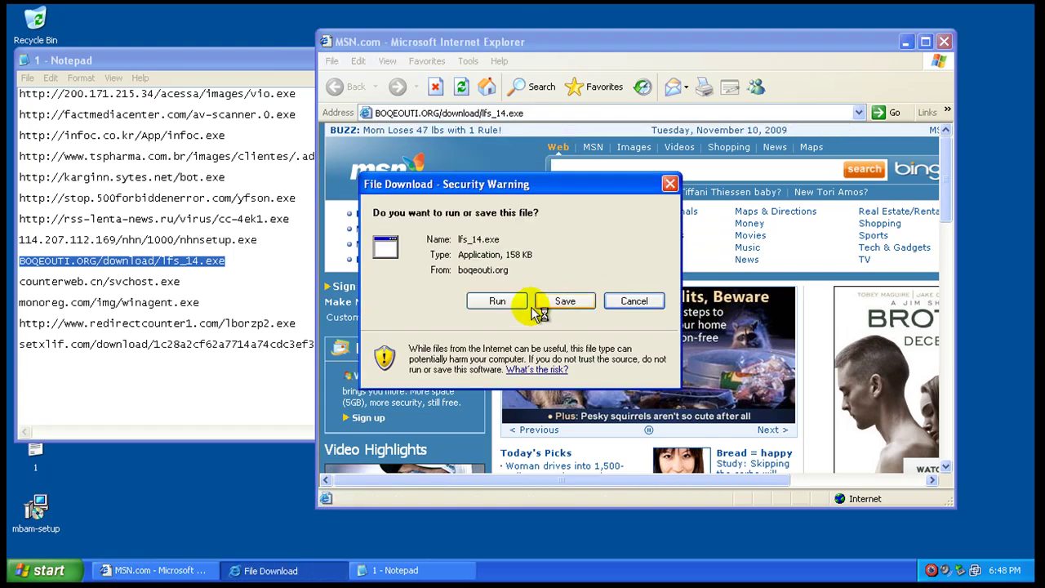
pyautogui.click(490, 298)
pyautogui.click(553, 273)
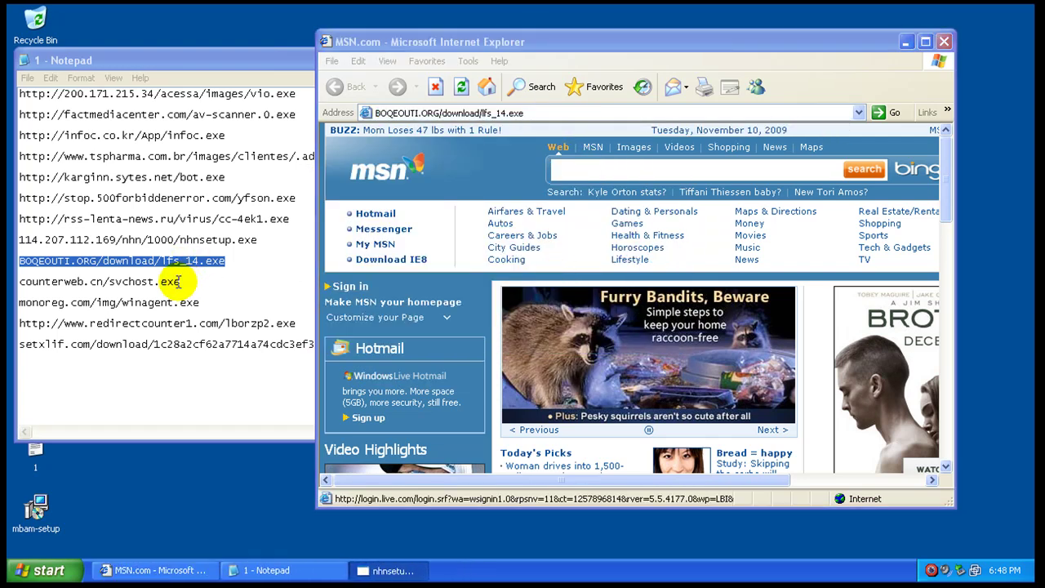
# Load the counterweb.cn svchost.exe address and run the downloaded file
pyautogui.click(181, 282)
pyautogui.doubleClick(178, 282)
pyautogui.rightClick(180, 282)
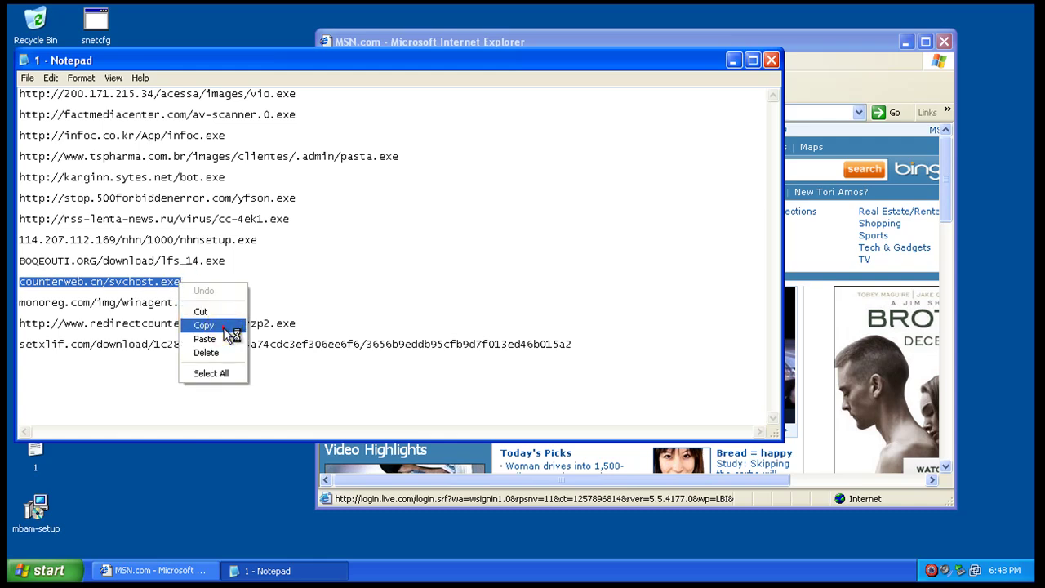
pyautogui.click(205, 325)
pyautogui.click(580, 37)
pyautogui.click(531, 110)
pyautogui.rightClick(536, 109)
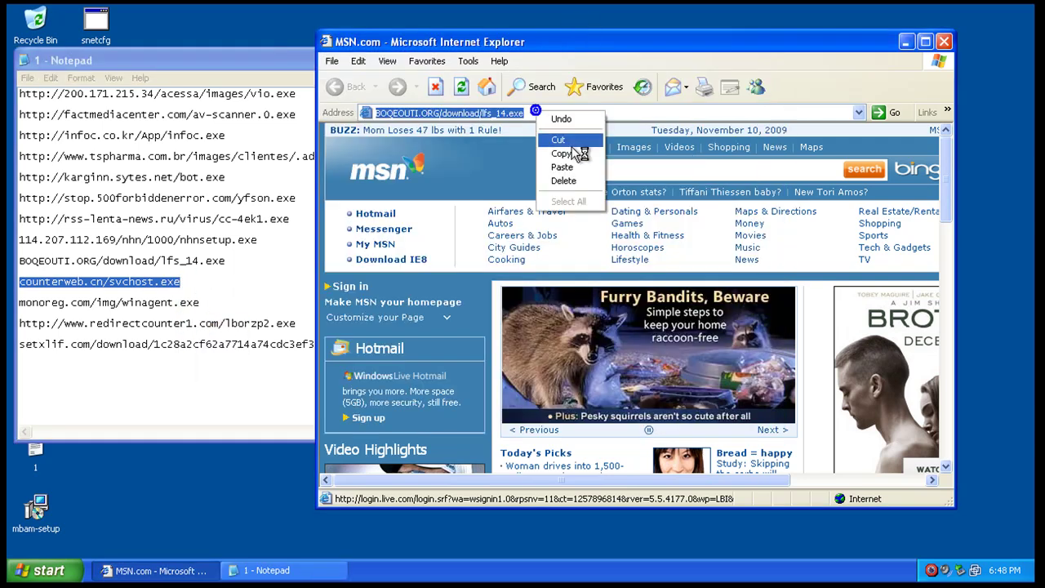
pyautogui.click(572, 167)
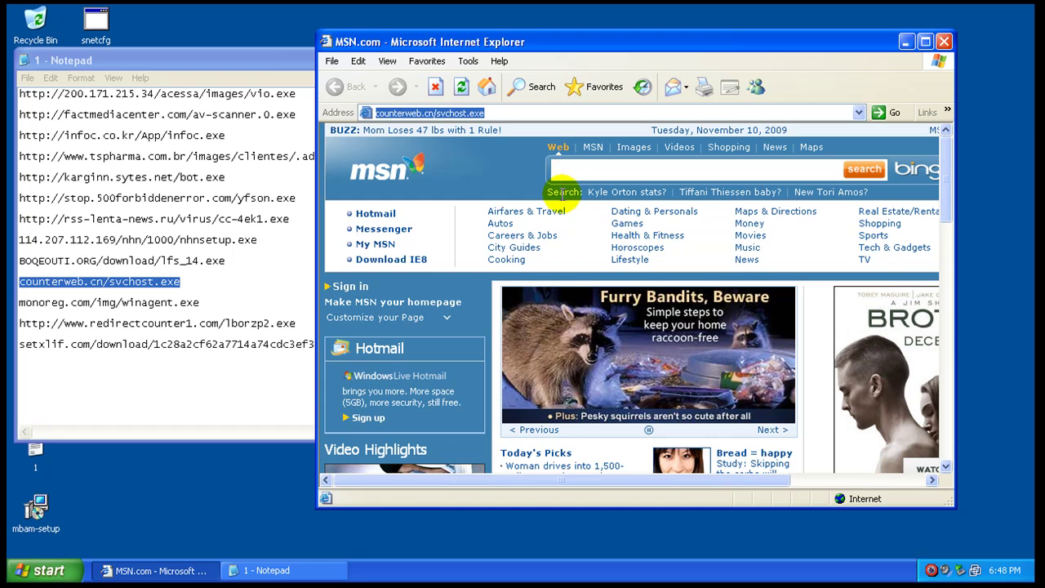
pyautogui.press('Return')
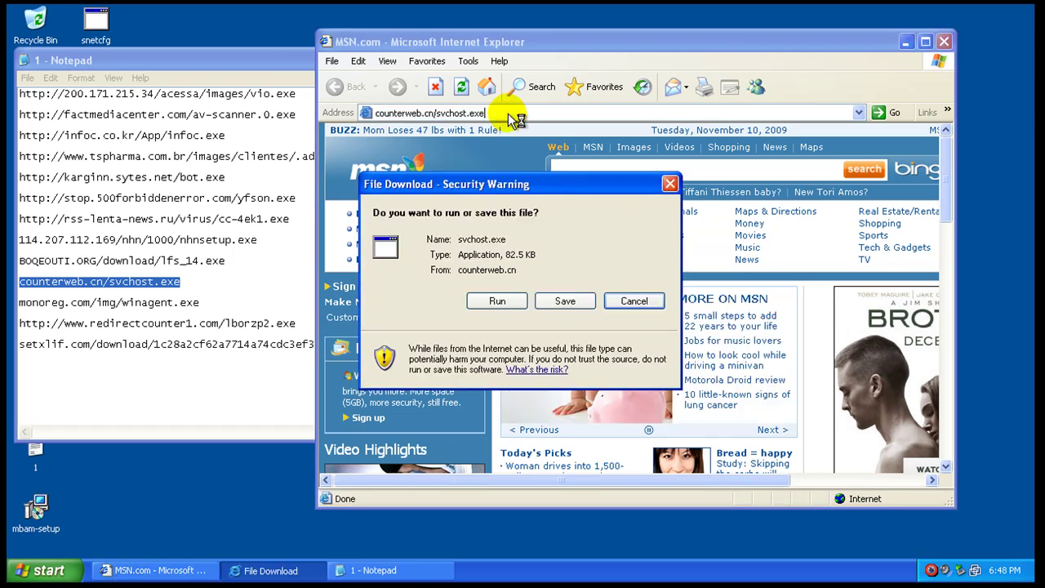
pyautogui.click(482, 298)
# Copy the monoreg.com/img/winagent.exe address from the Notepad list
pyautogui.click(189, 303)
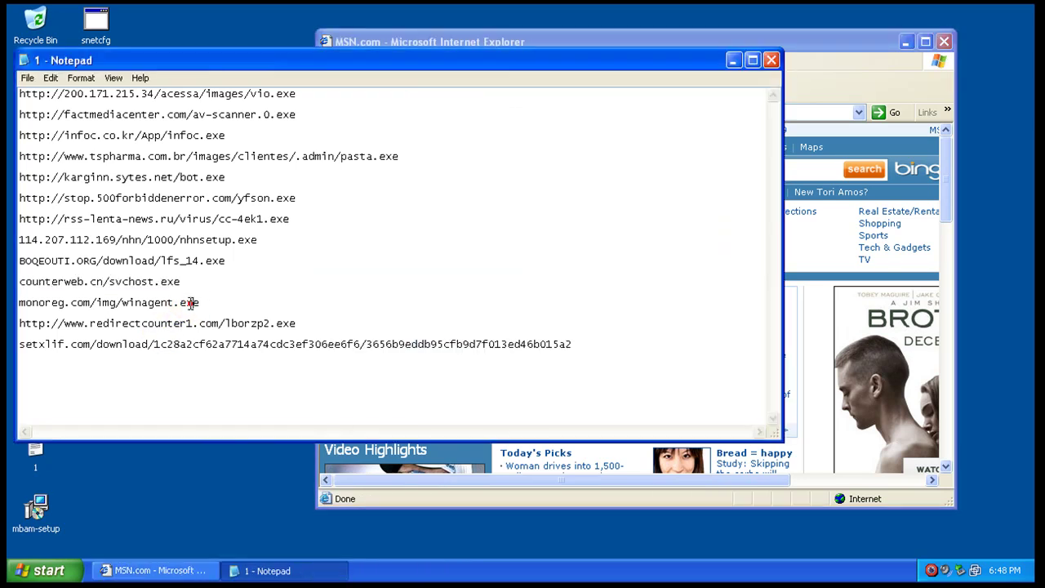
pyautogui.doubleClick(191, 304)
pyautogui.rightClick(191, 303)
pyautogui.click(233, 349)
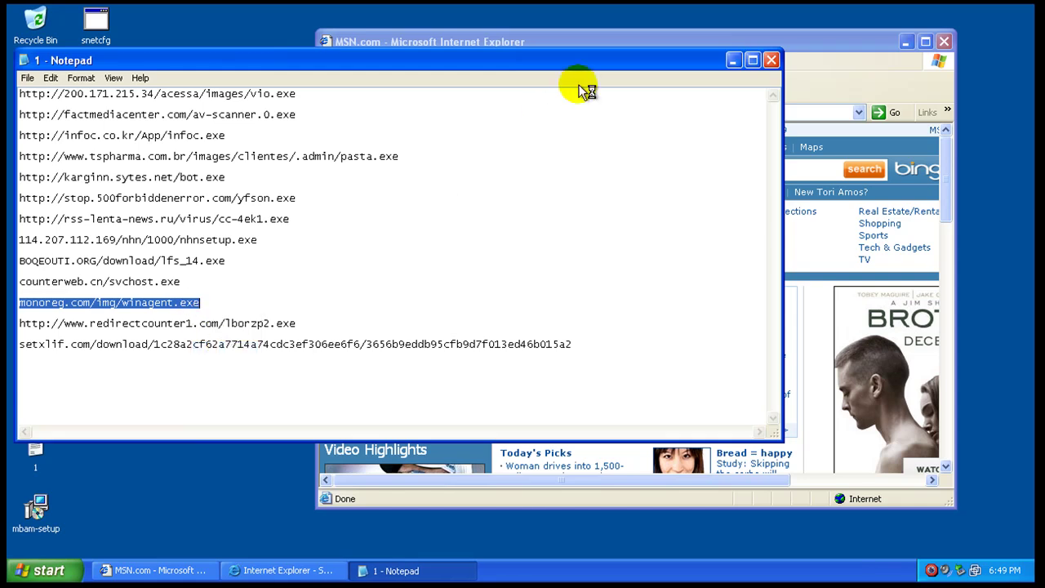
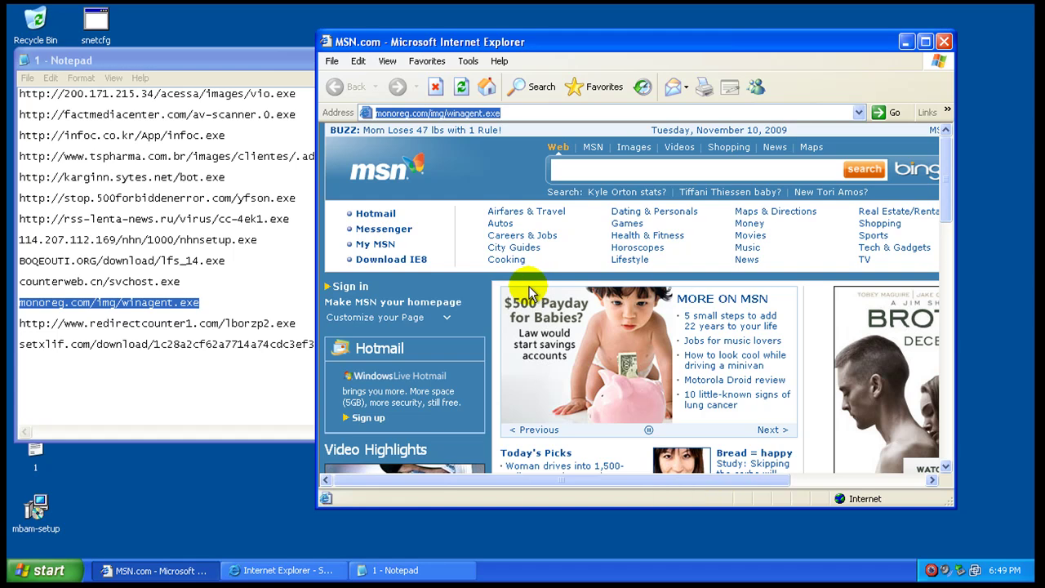
# Run the downloaded winagent.exe and copy the setxlif URL from the Notepad list
pyautogui.click(512, 304)
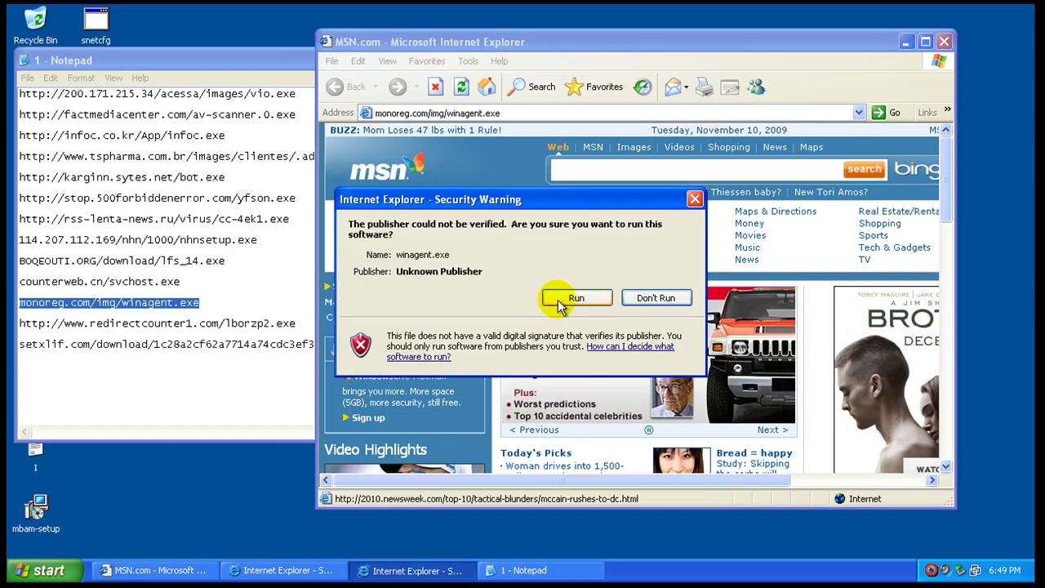
pyautogui.click(560, 299)
pyautogui.doubleClick(175, 346)
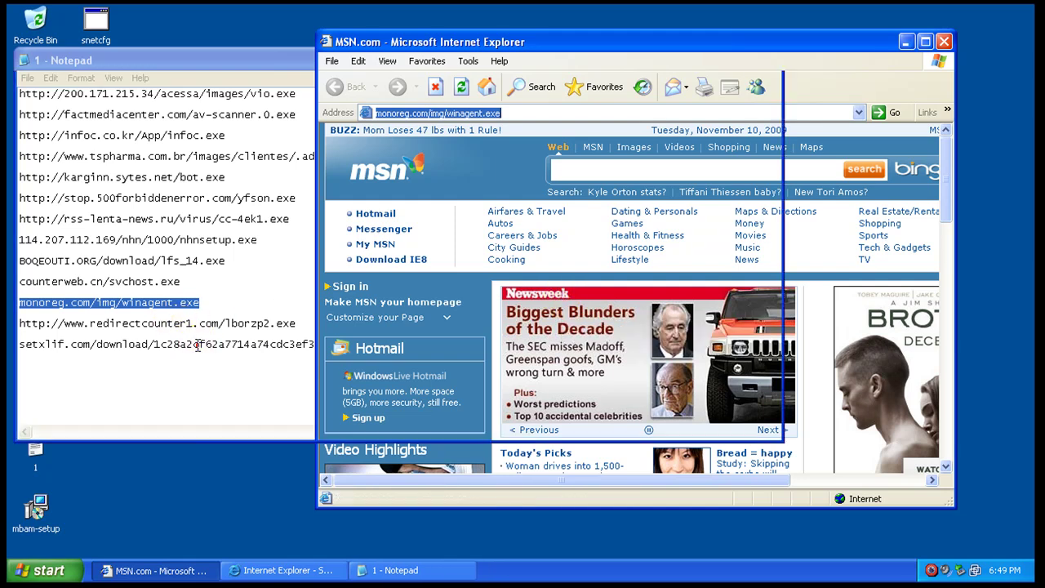
pyautogui.rightClick(197, 344)
pyautogui.click(223, 389)
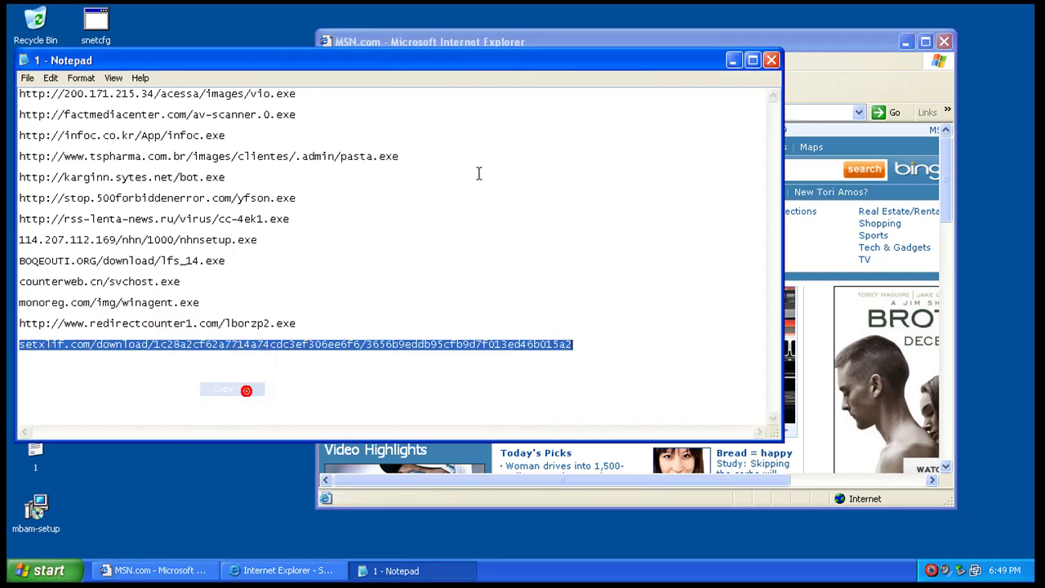
# Load the setxlif URL in Internet Explorer, run setup.exe, and close the Notepad list
pyautogui.click(608, 41)
pyautogui.rightClick(590, 112)
pyautogui.click(602, 171)
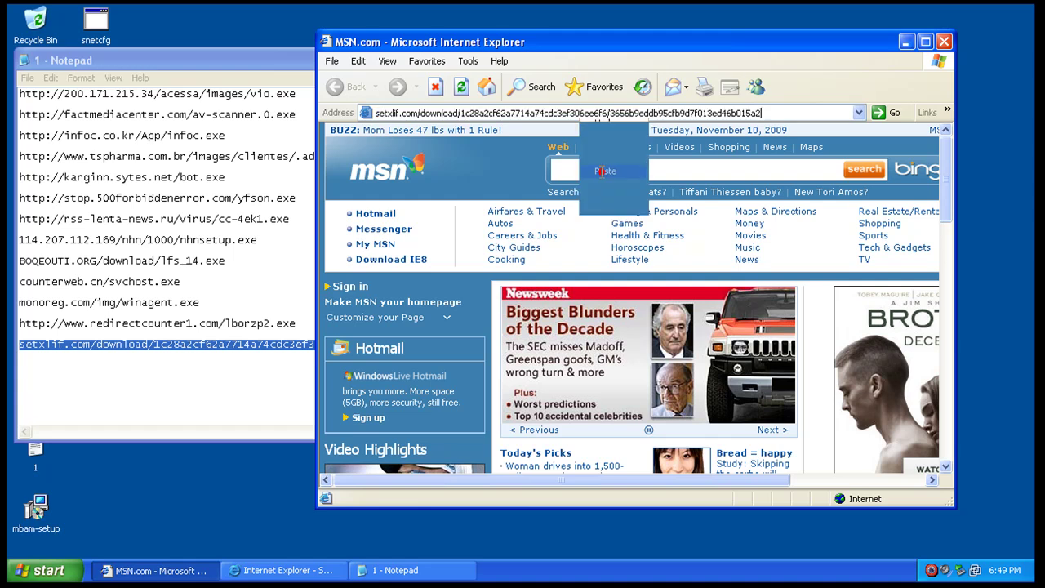
pyautogui.press('Return')
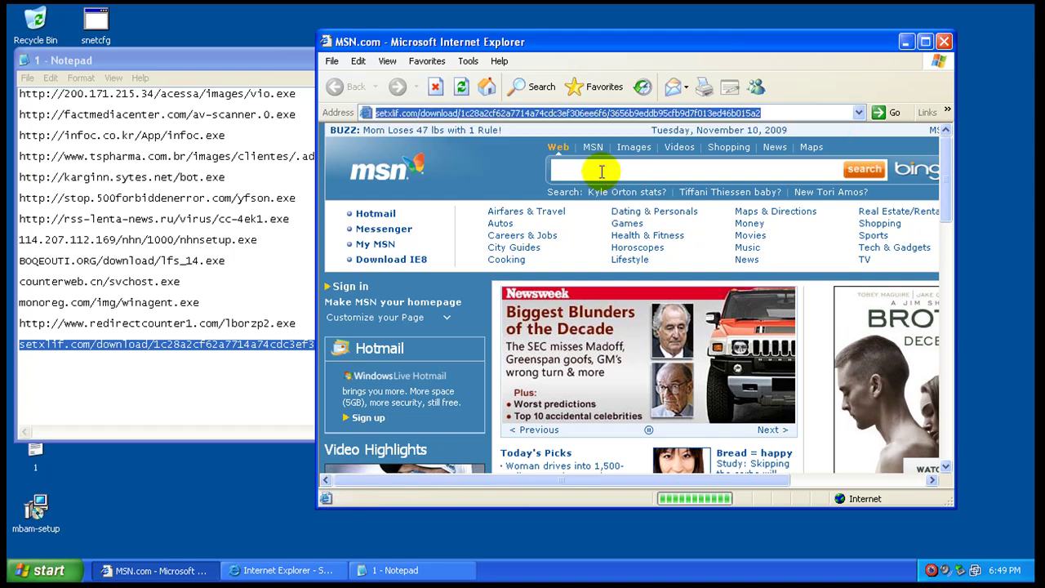
pyautogui.click(495, 299)
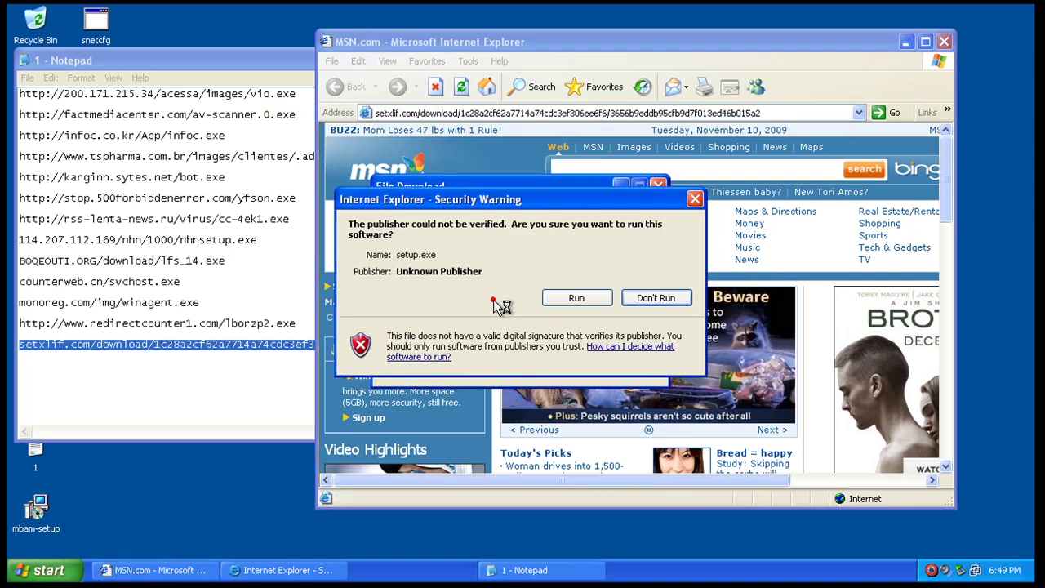
pyautogui.click(589, 295)
pyautogui.click(249, 63)
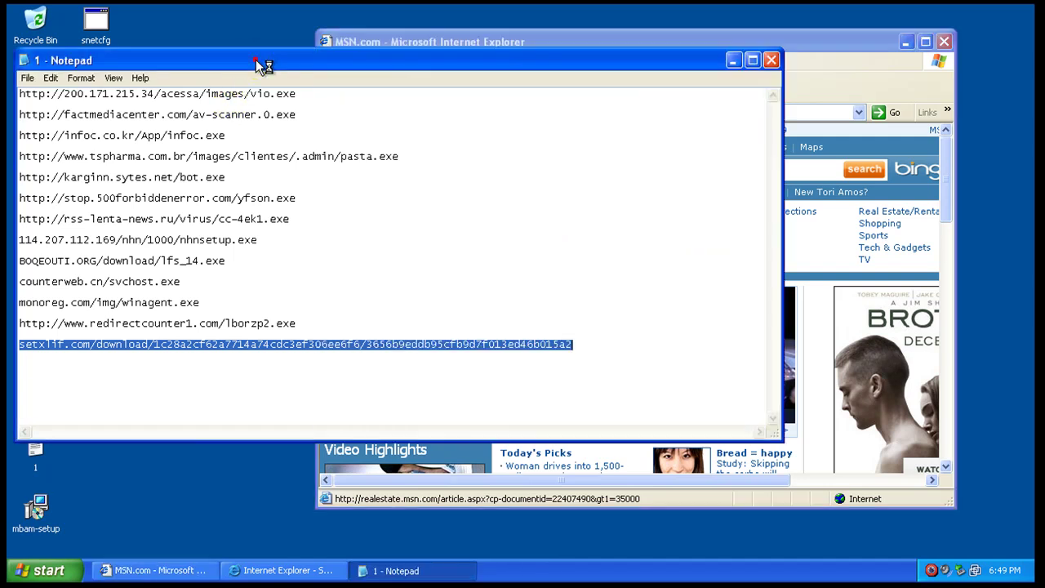
pyautogui.click(772, 59)
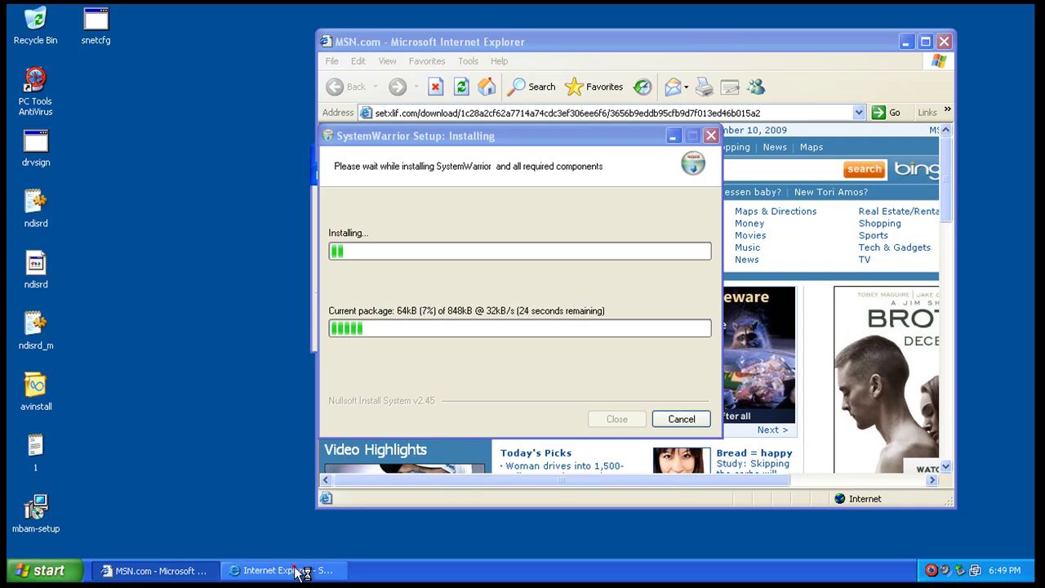
# Allow the SystemWarrior download and Adobe Flash Player Installer to run, then dismiss the crash report unsent
pyautogui.click(912, 42)
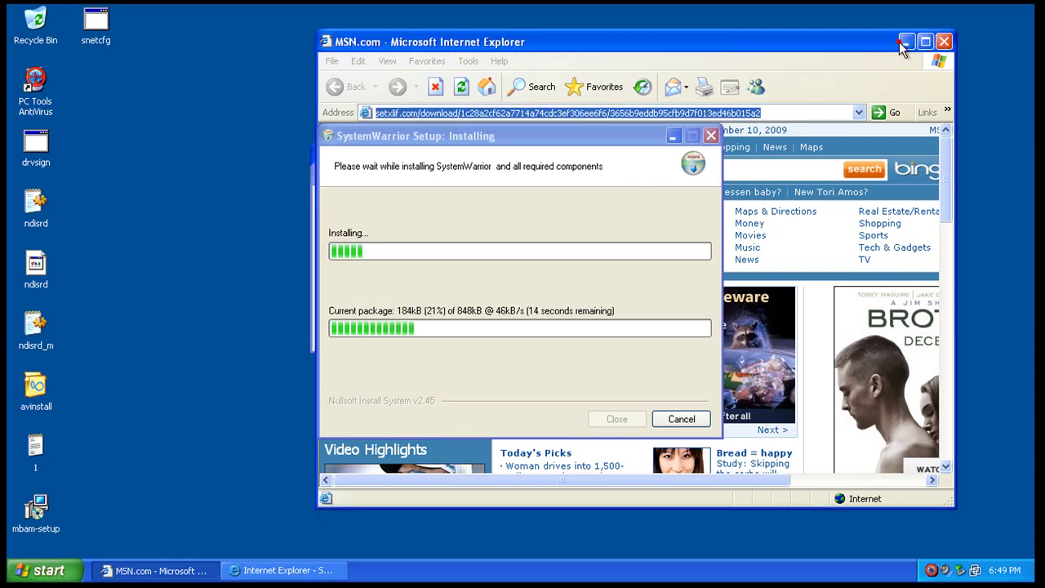
pyautogui.moveTo(653, 136); pyautogui.dragTo(955, 121)
pyautogui.click(553, 274)
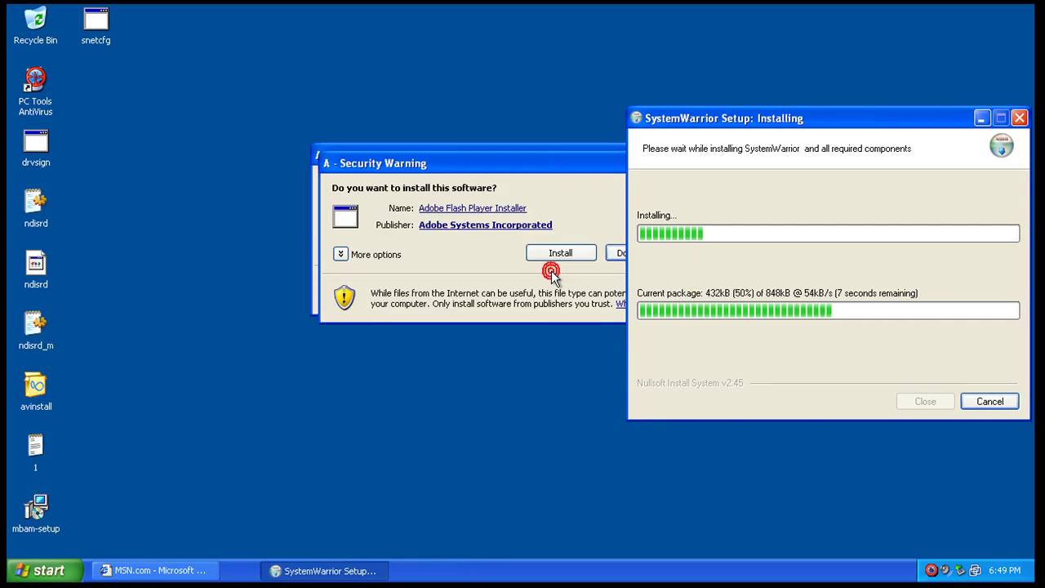
pyautogui.click(563, 254)
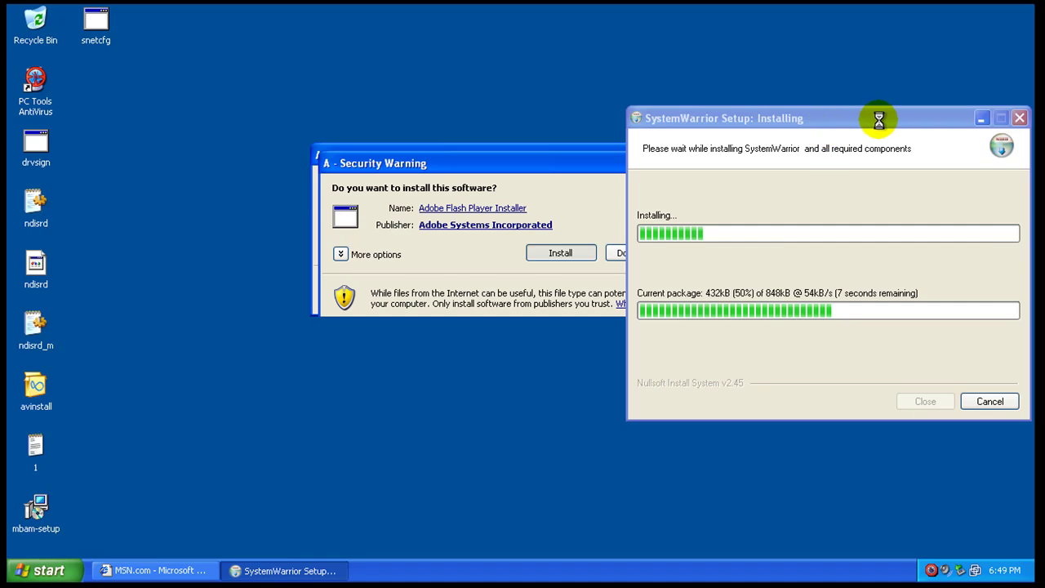
pyautogui.click(553, 246)
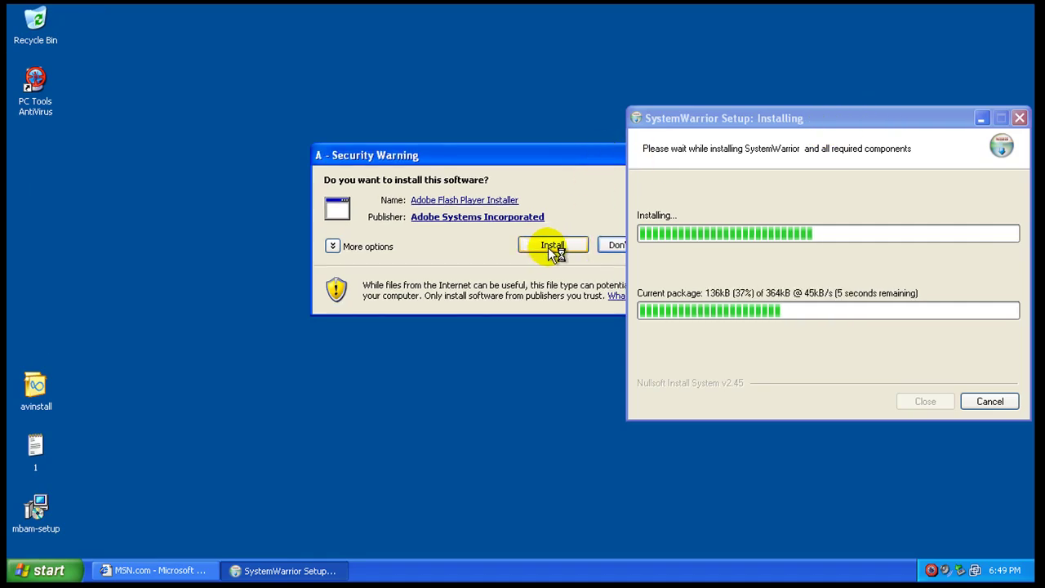
pyautogui.moveTo(874, 120); pyautogui.dragTo(568, 113)
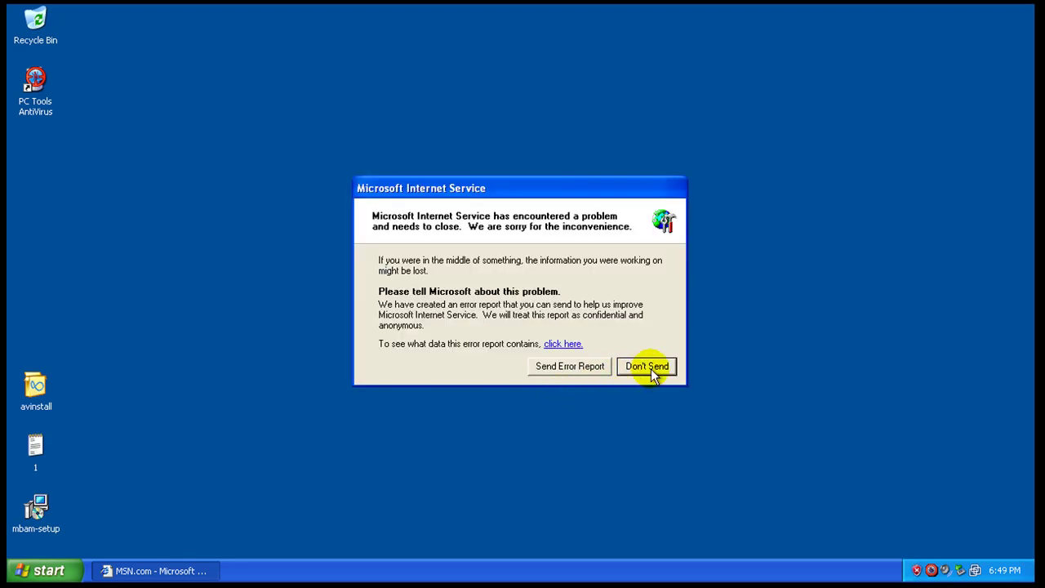
pyautogui.click(651, 368)
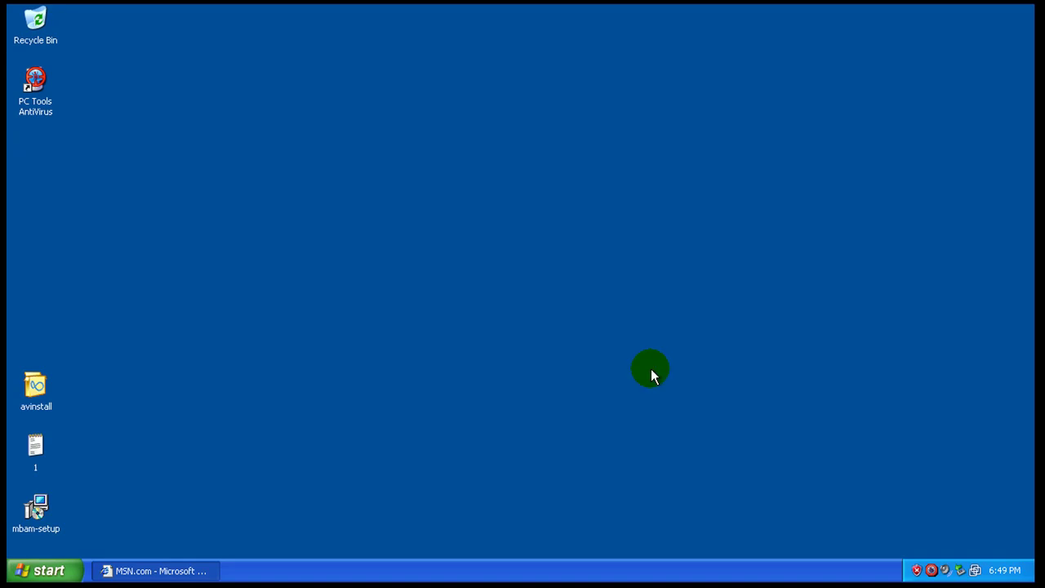
# Open PC Tools AntiVirus from the tray, close the MSN window, and launch a Full Scan
pyautogui.doubleClick(935, 569)
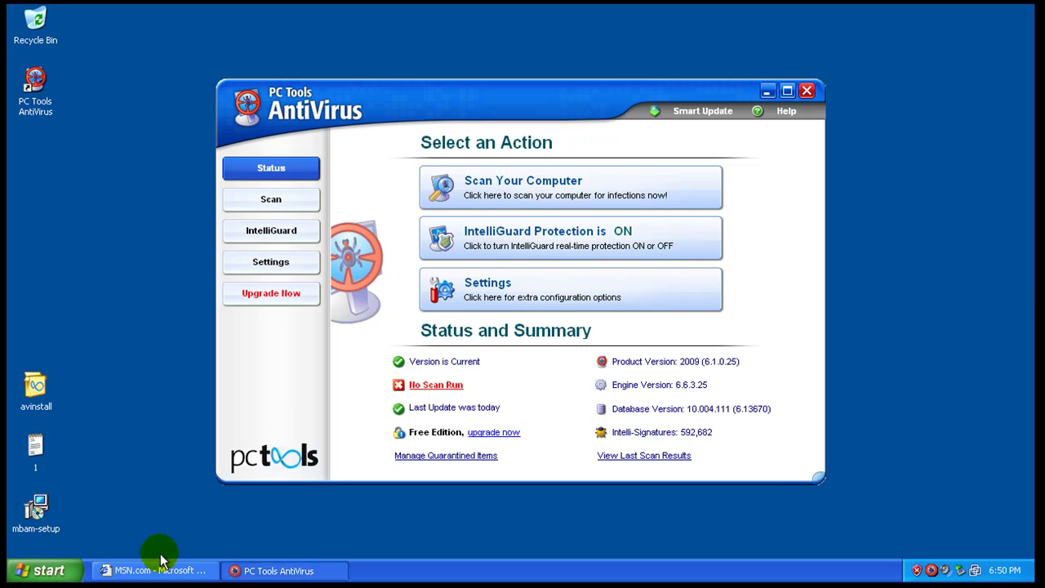
pyautogui.rightClick(181, 569)
pyautogui.click(192, 560)
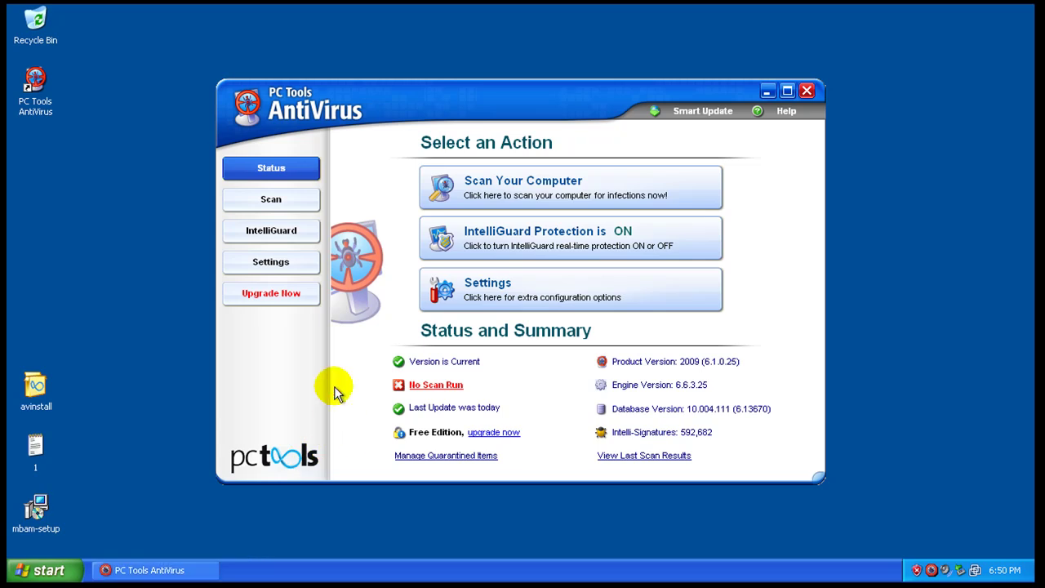
pyautogui.click(270, 200)
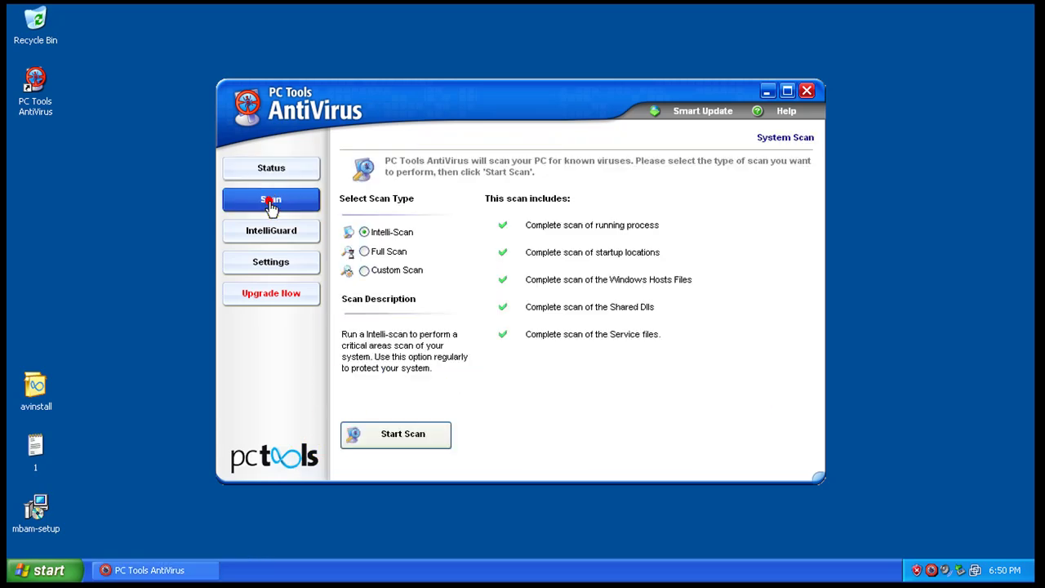
pyautogui.click(387, 251)
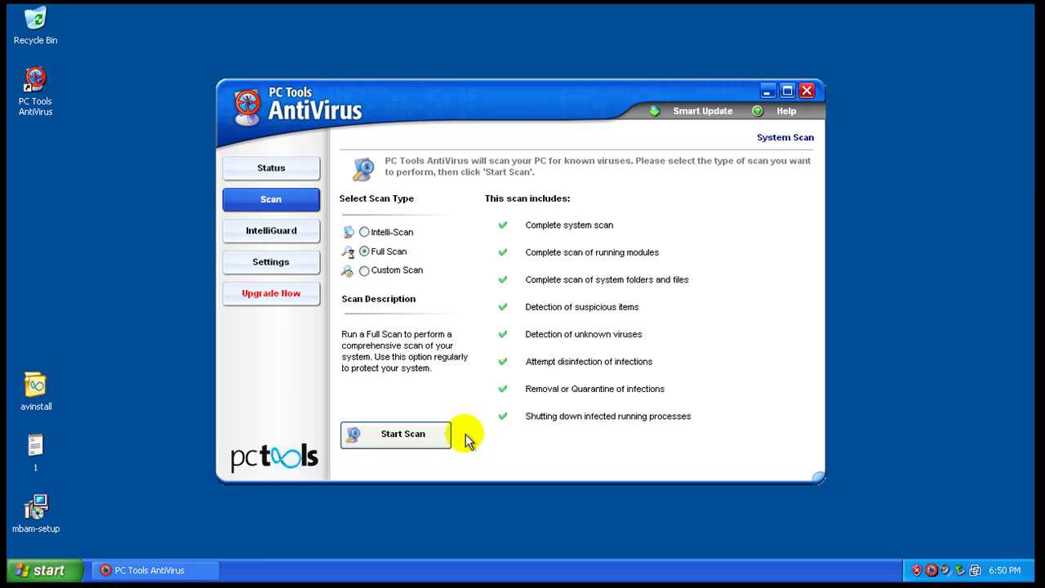
pyautogui.click(424, 434)
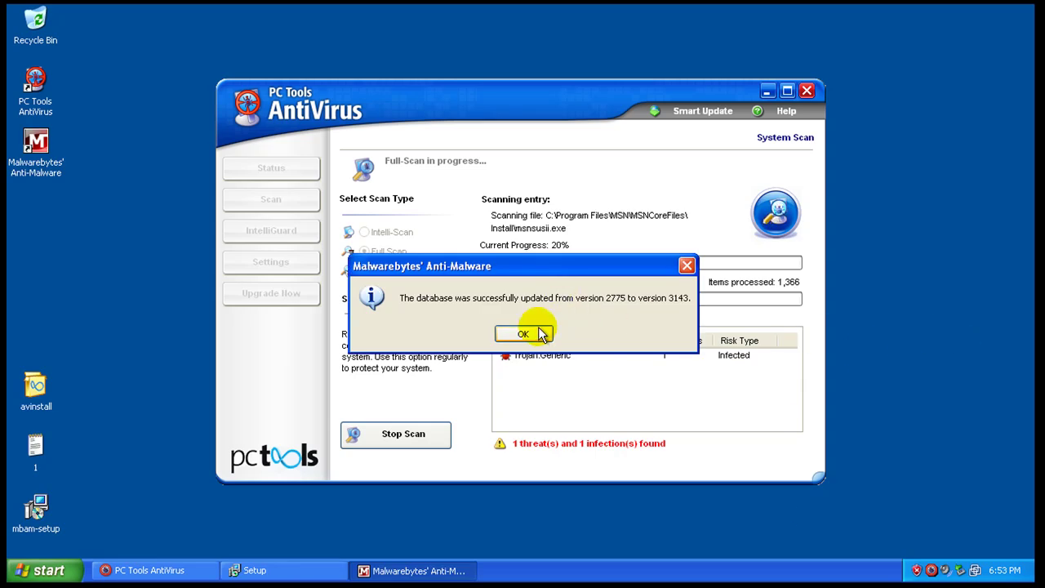
# Dismiss the Malwarebytes update notice, quarantine wincap[1].exe, and close PC Tools AntiVirus
pyautogui.click(526, 333)
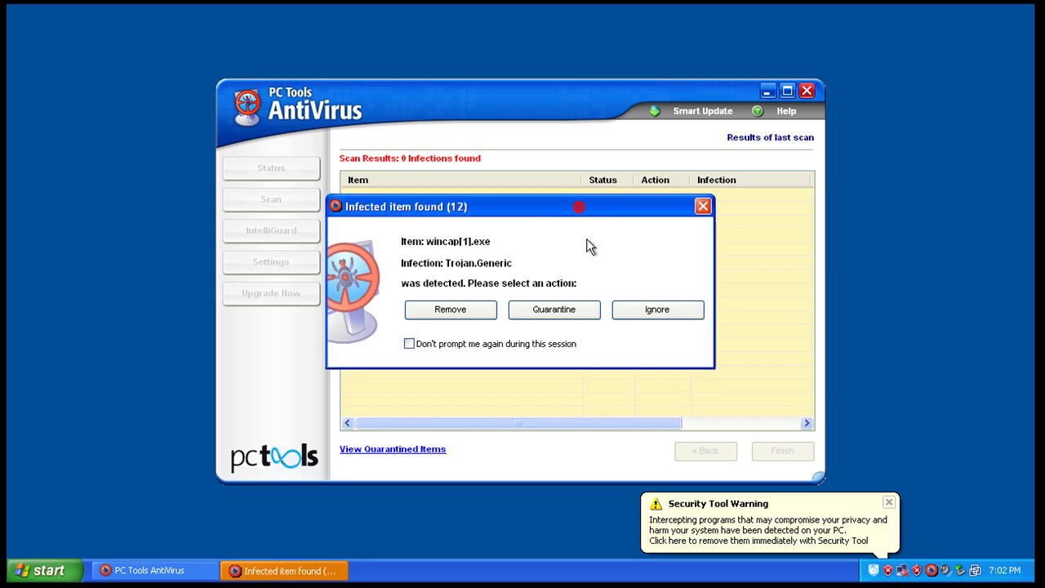
pyautogui.moveTo(566, 212); pyautogui.dragTo(583, 226)
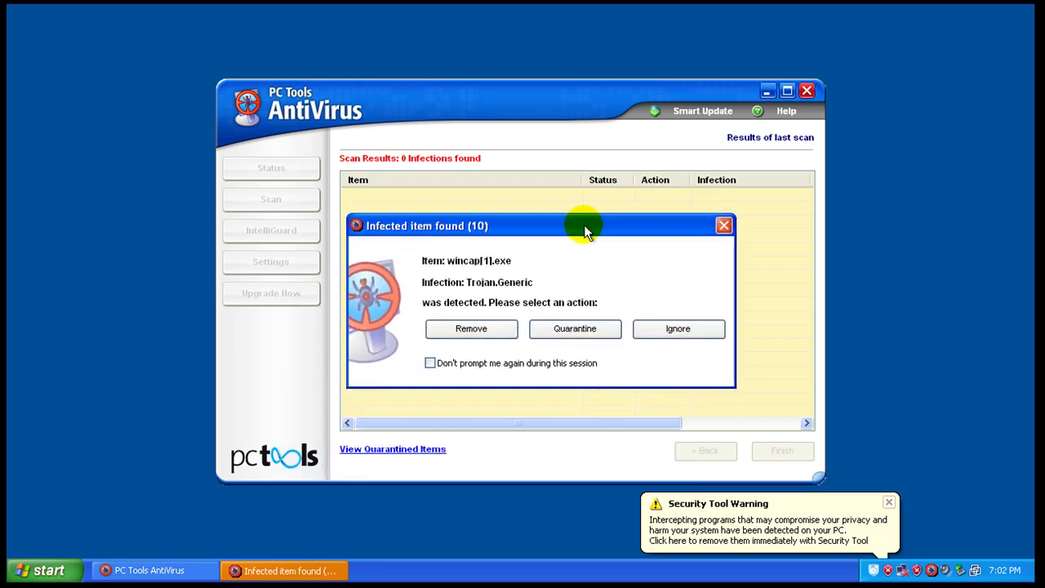
pyautogui.click(559, 335)
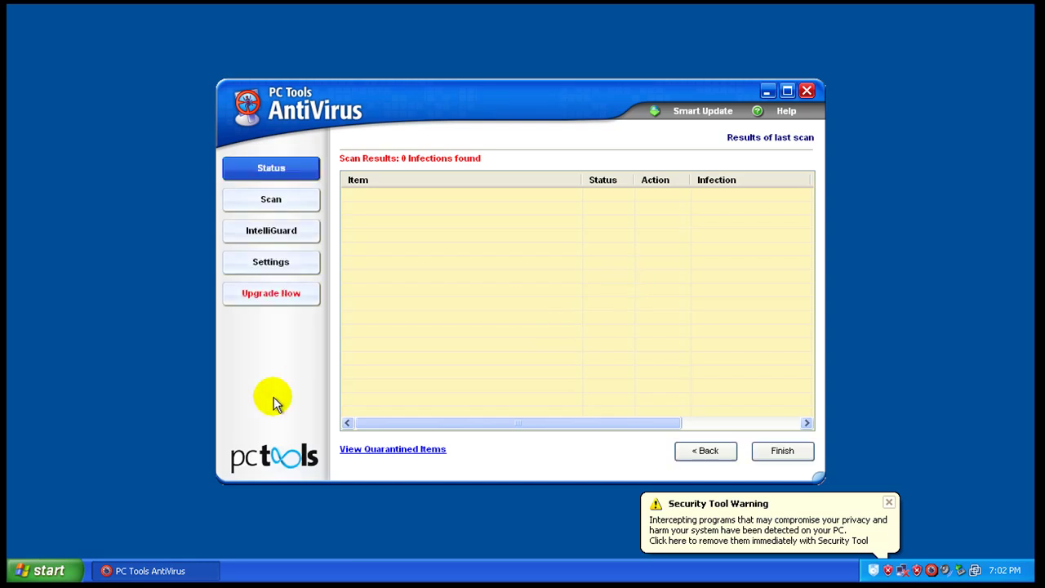
pyautogui.click(806, 91)
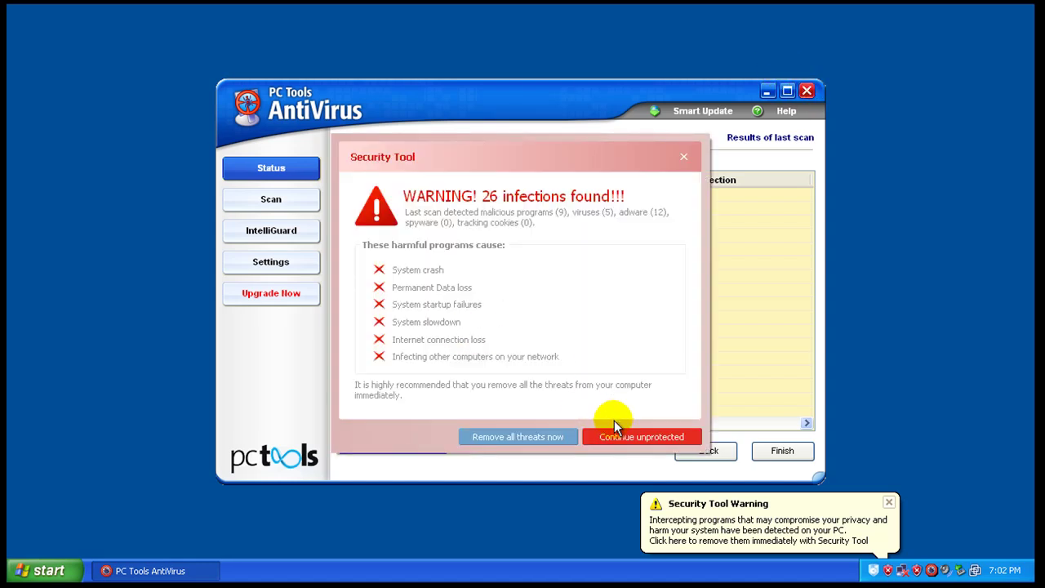
# Choose Continue unprotected on the Security Tool popup and confirm with Ok
pyautogui.click(638, 437)
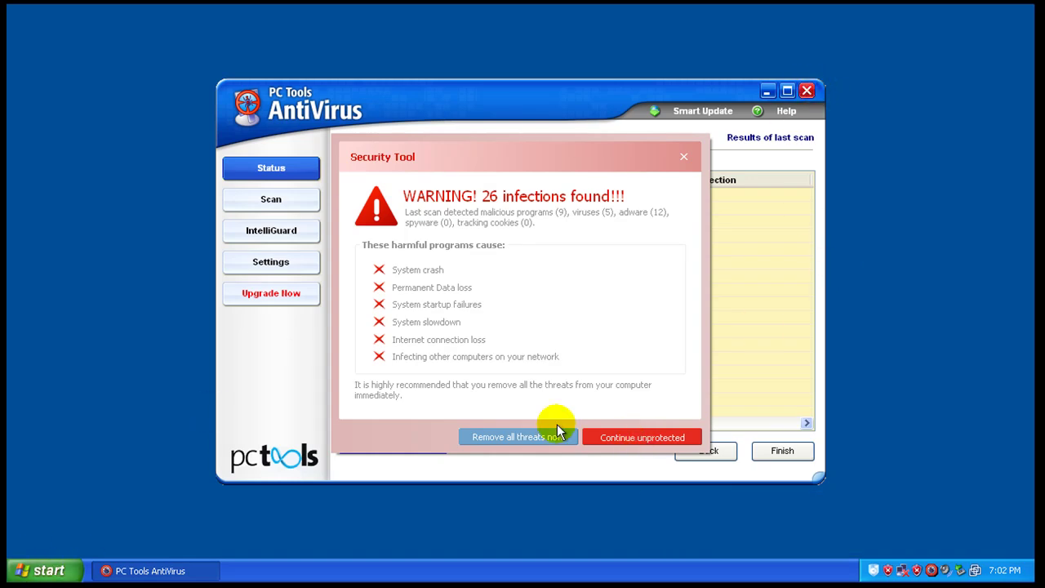
pyautogui.click(658, 562)
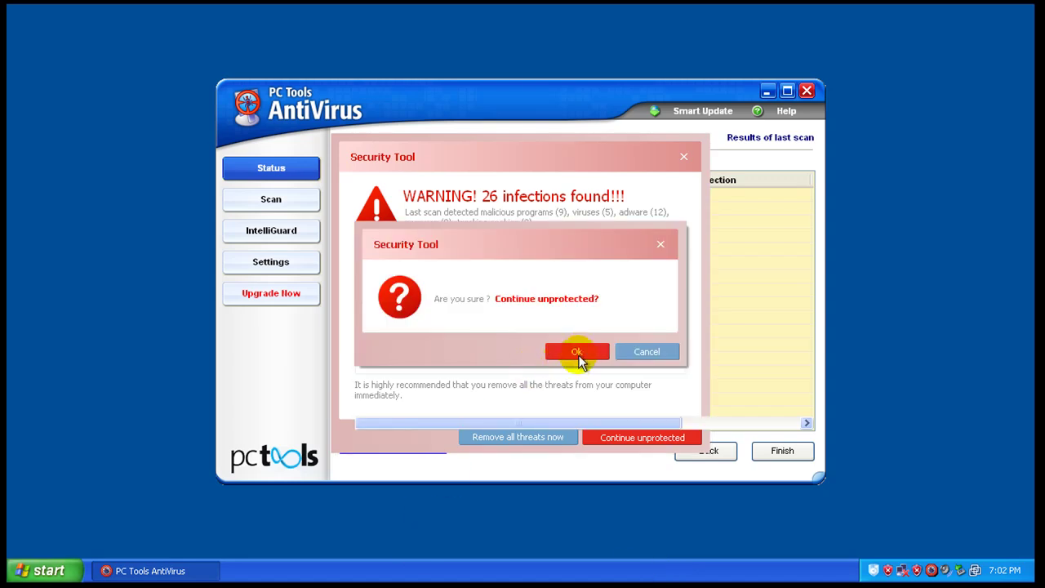
pyautogui.click(589, 353)
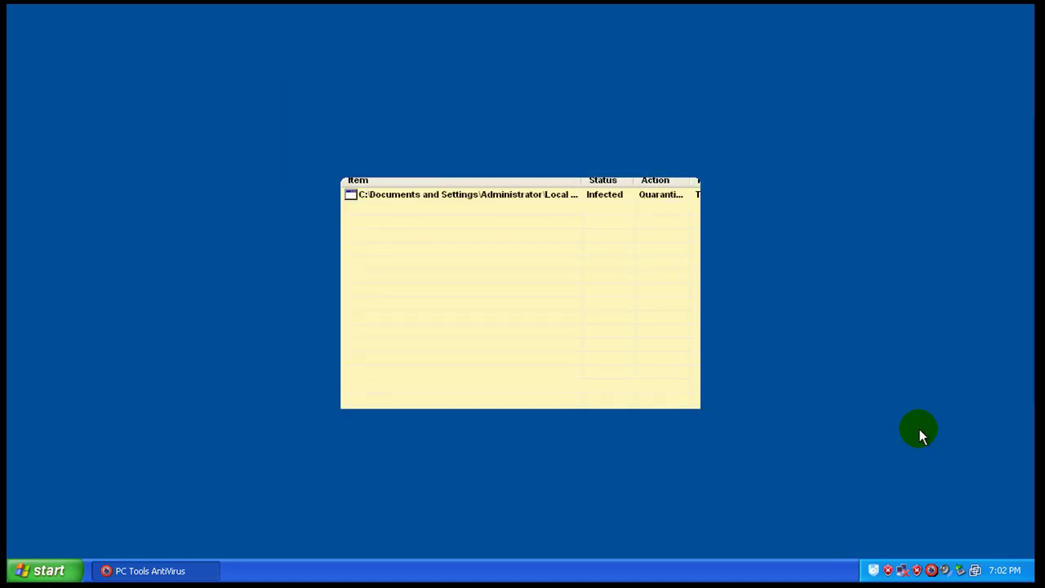
pyautogui.rightClick(663, 569)
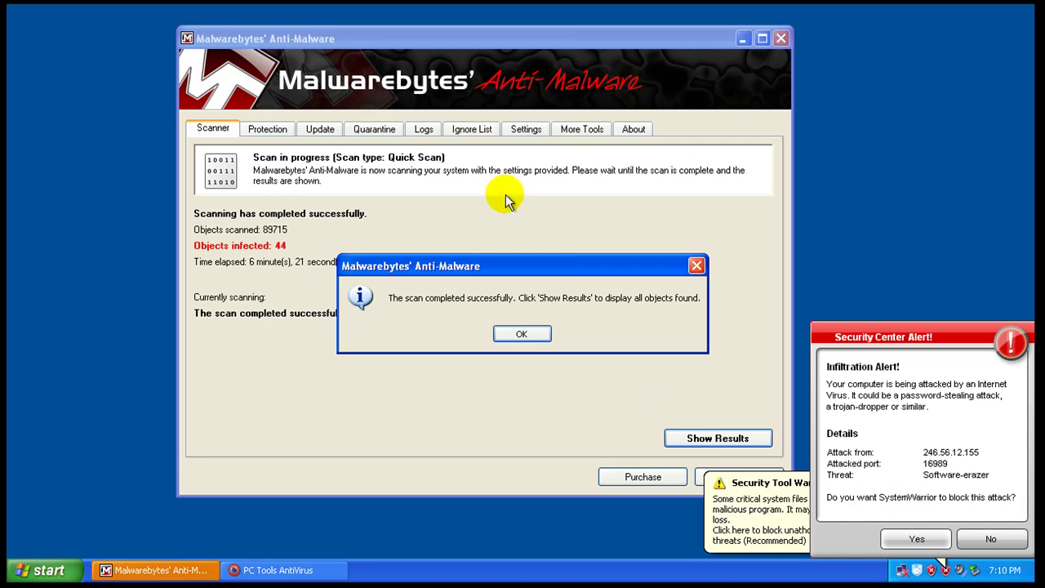
# Open the quick scan results, sort them by vendor, and widen the Vendor column
pyautogui.click(526, 333)
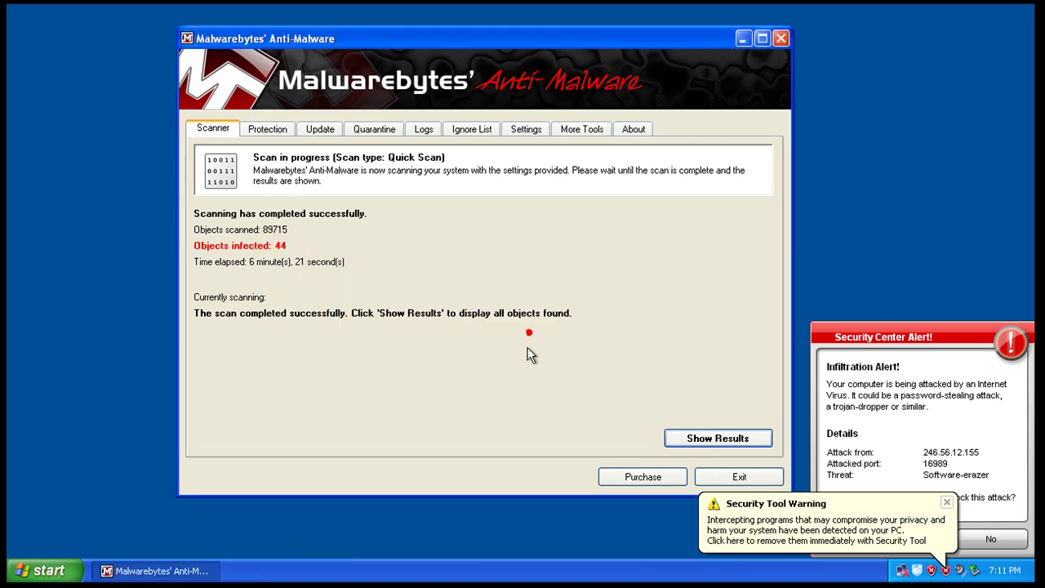
pyautogui.click(693, 433)
pyautogui.click(275, 210)
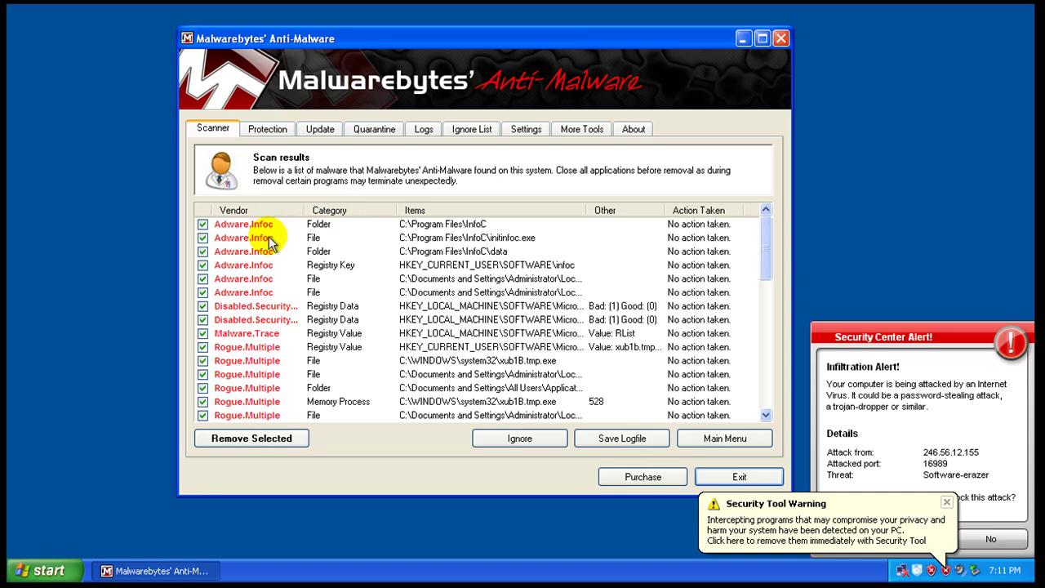
pyautogui.click(274, 303)
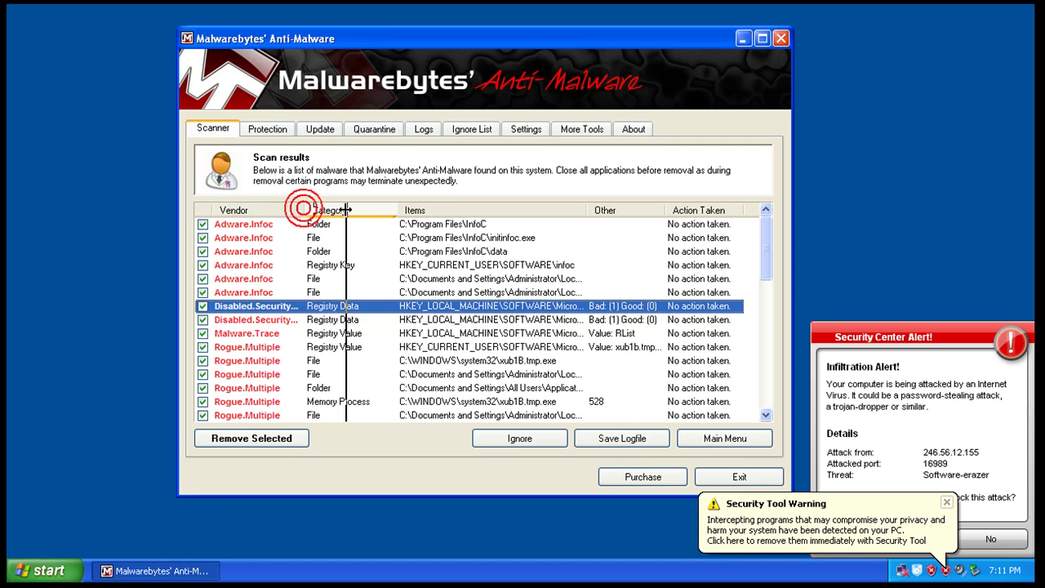
pyautogui.moveTo(303, 209); pyautogui.dragTo(346, 209)
pyautogui.click(256, 334)
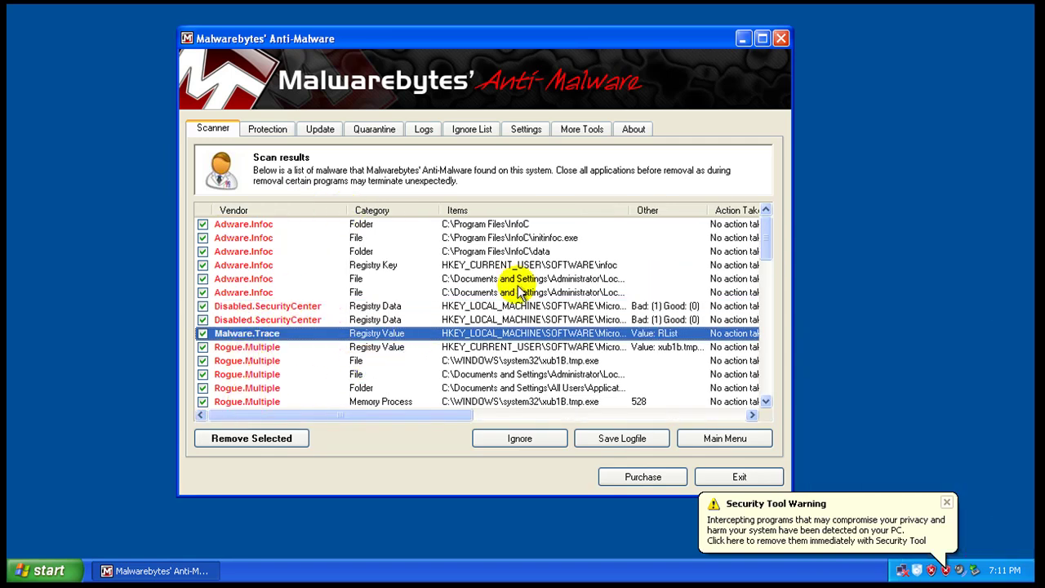
# Widen the Items column and scroll through the 44 detections, dismissing the Spyware Alert popup
pyautogui.moveTo(766, 241); pyautogui.dragTo(768, 313)
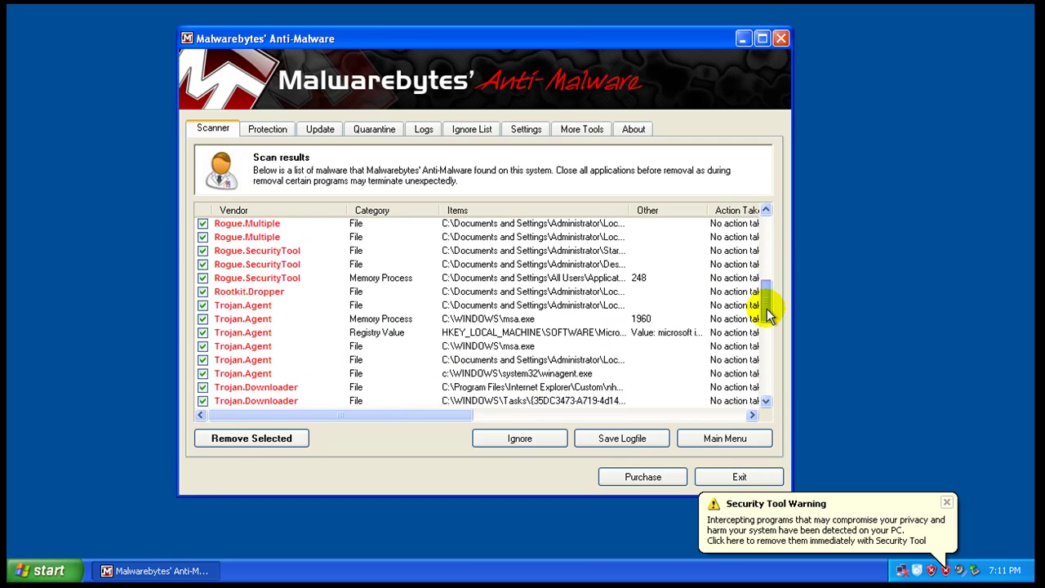
pyautogui.click(596, 293)
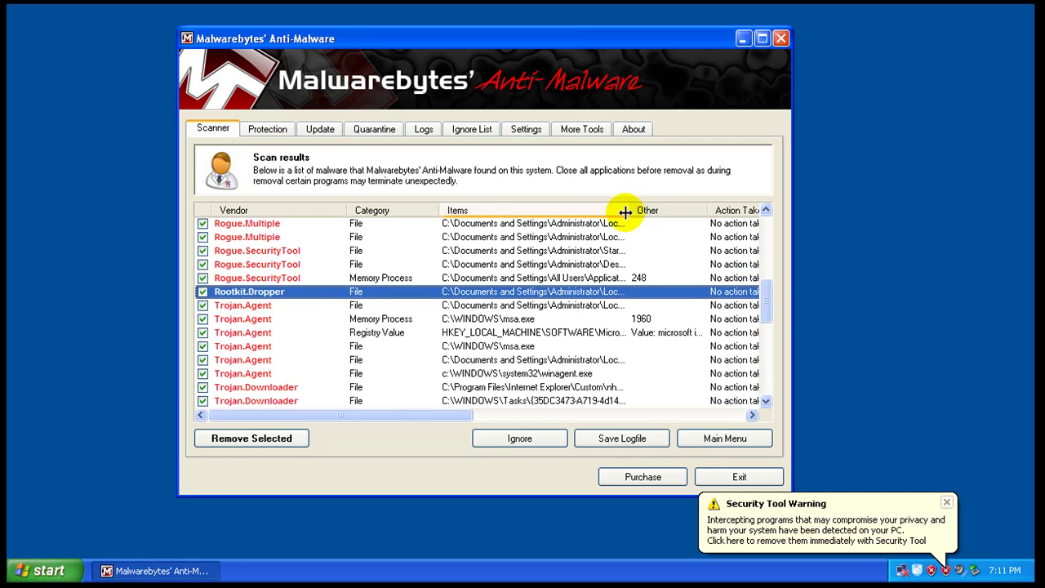
pyautogui.moveTo(626, 210); pyautogui.dragTo(710, 229)
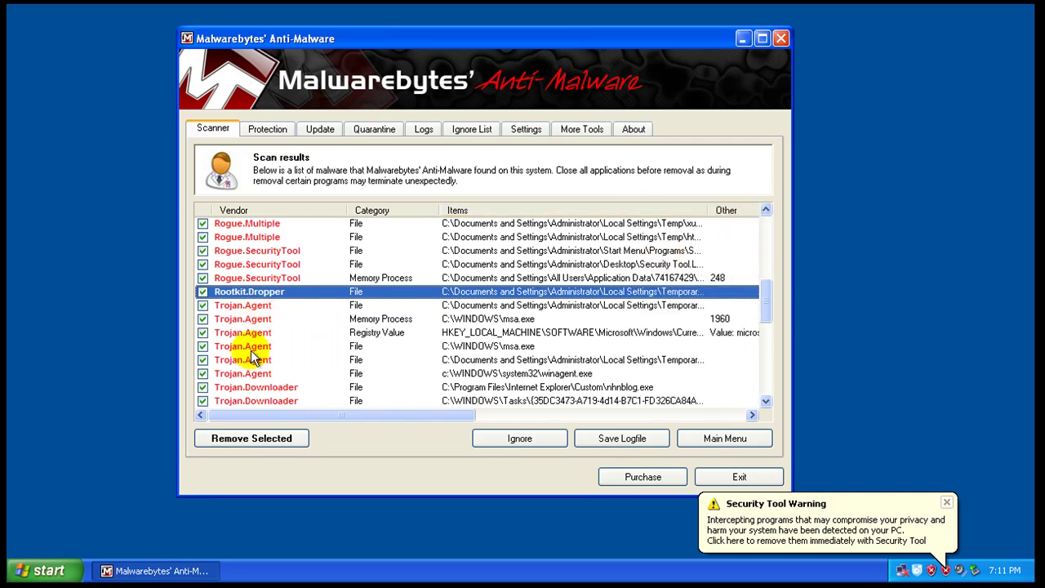
pyautogui.moveTo(762, 309); pyautogui.dragTo(770, 384)
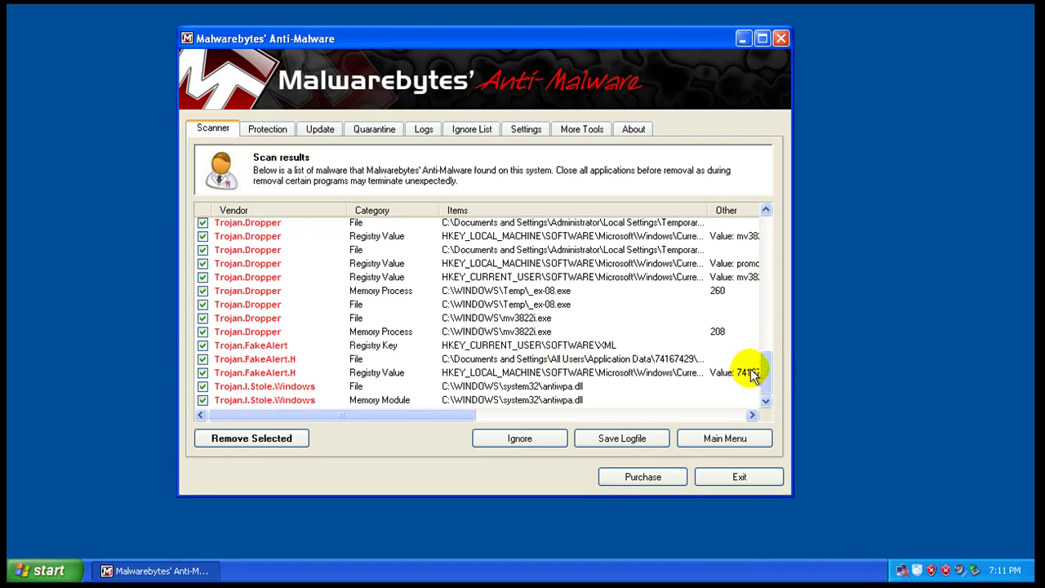
pyautogui.moveTo(766, 382); pyautogui.dragTo(769, 288)
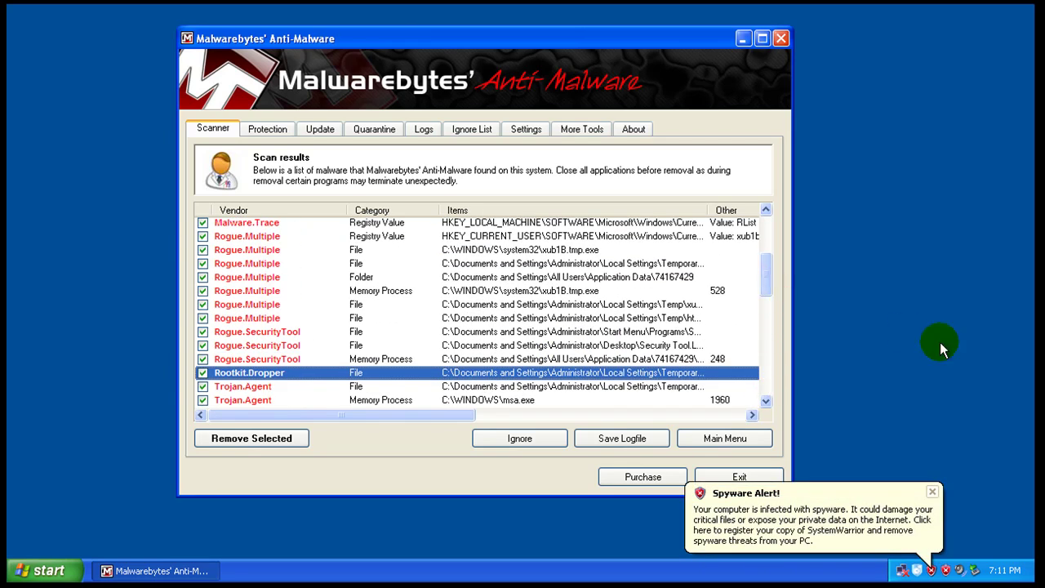
pyautogui.click(931, 491)
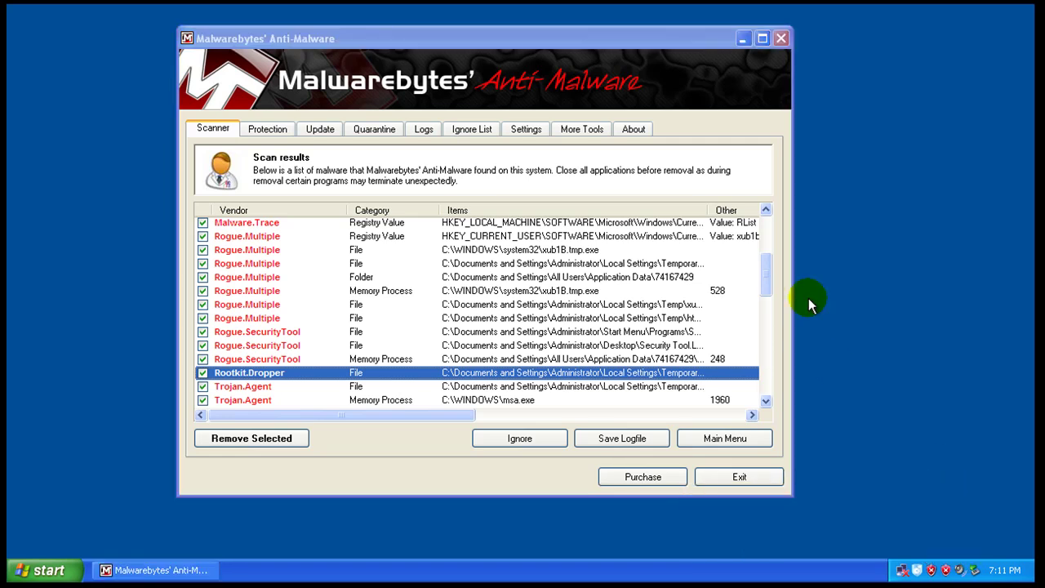
pyautogui.moveTo(765, 276); pyautogui.dragTo(768, 249)
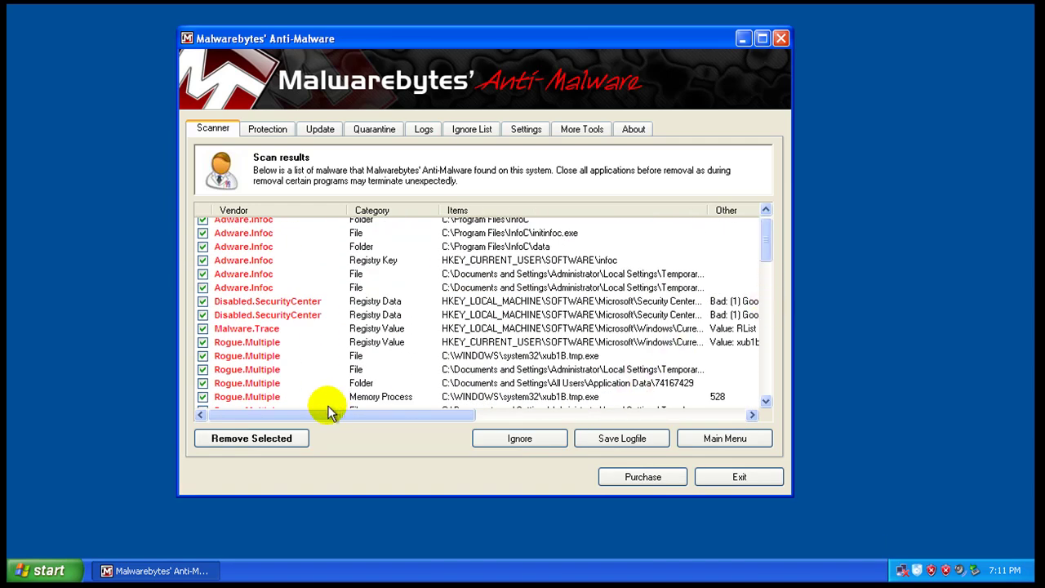
# Remove all checked infections, close the Notepad log, and accept the restart
pyautogui.click(272, 436)
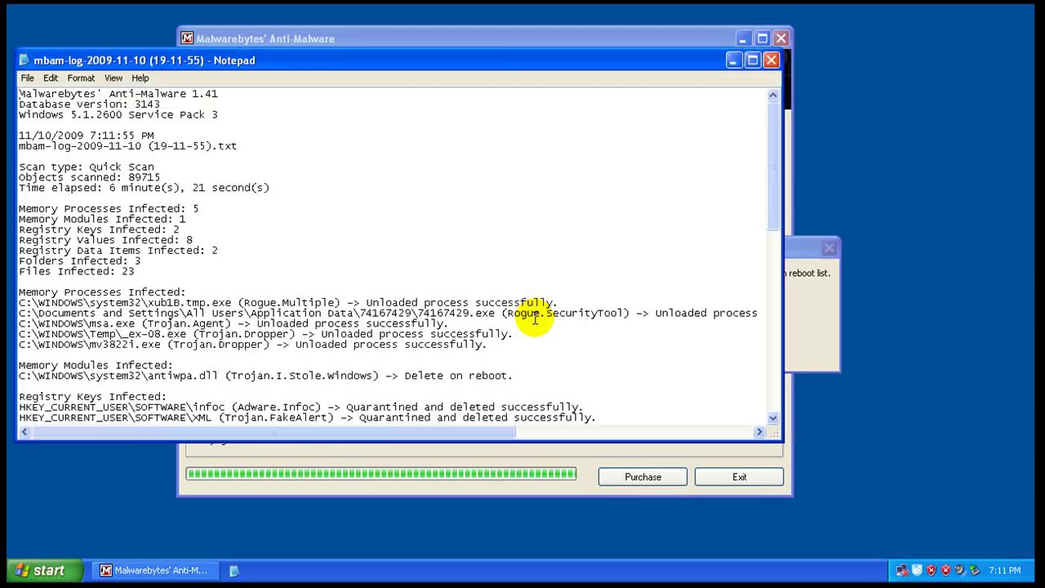
pyautogui.click(769, 61)
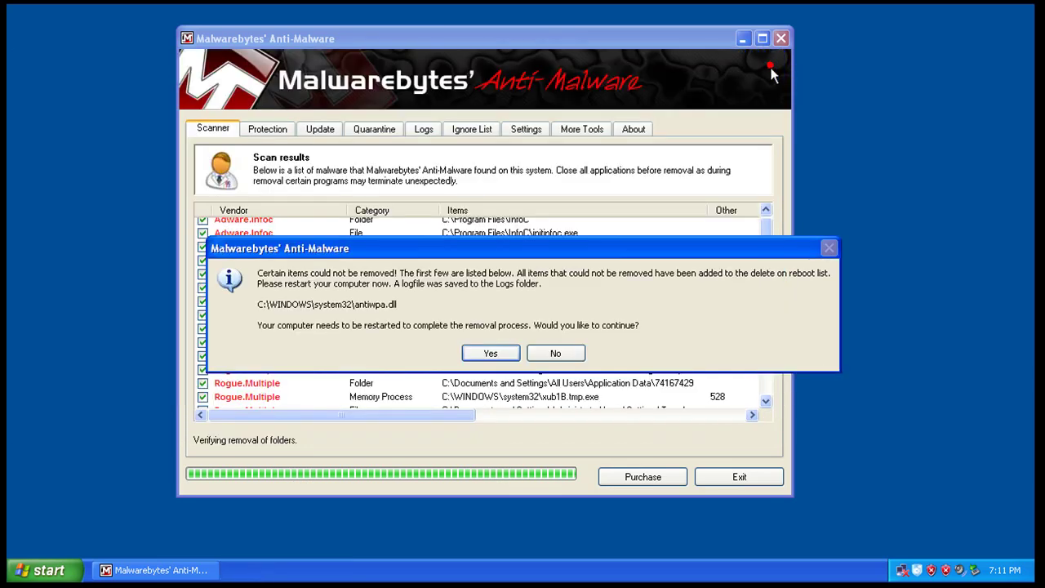
pyautogui.click(478, 355)
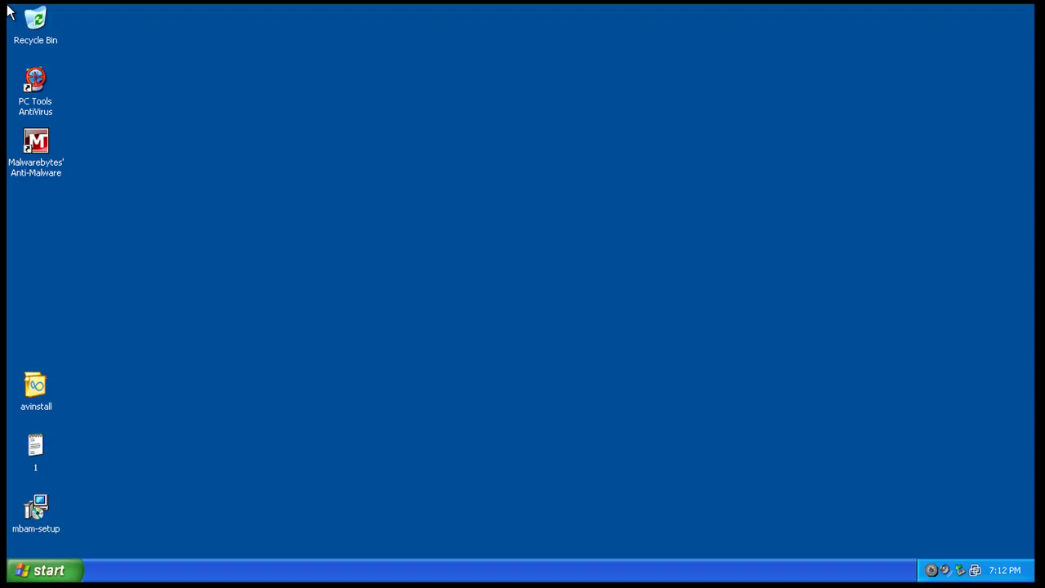
# Dismiss the 'Your computer might be at risk' balloon and open the Start menu
pyautogui.click(883, 551)
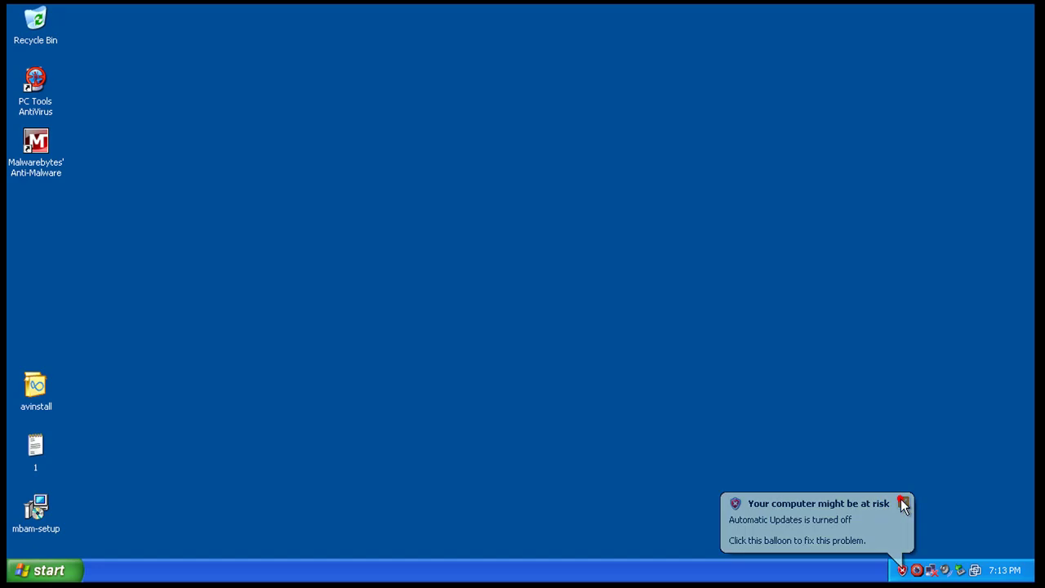
pyautogui.click(902, 502)
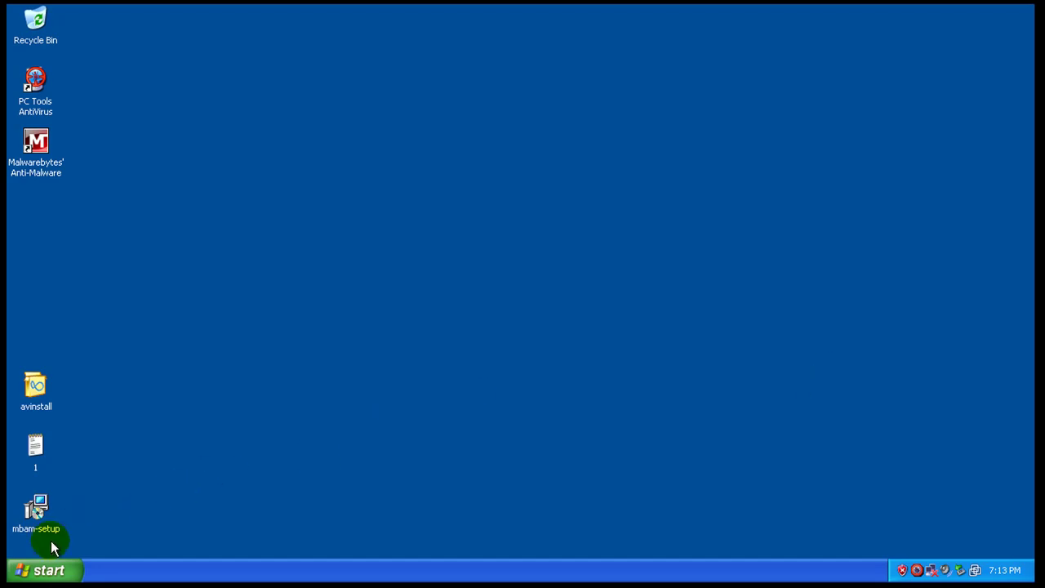
pyautogui.click(45, 569)
# Launch Internet Explorer and navigate from MSN to google.com
pyautogui.click(98, 247)
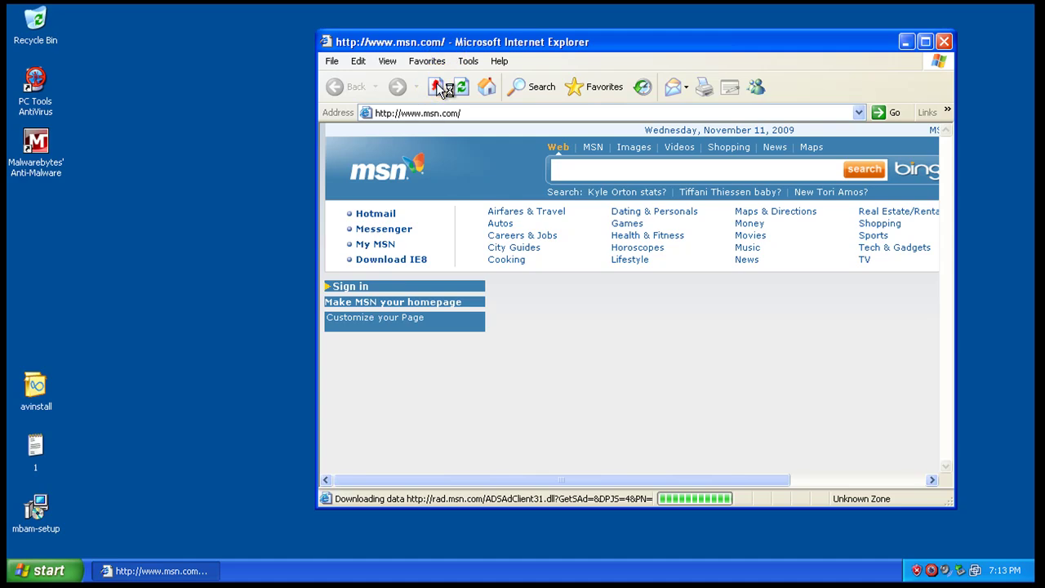
pyautogui.click(465, 114)
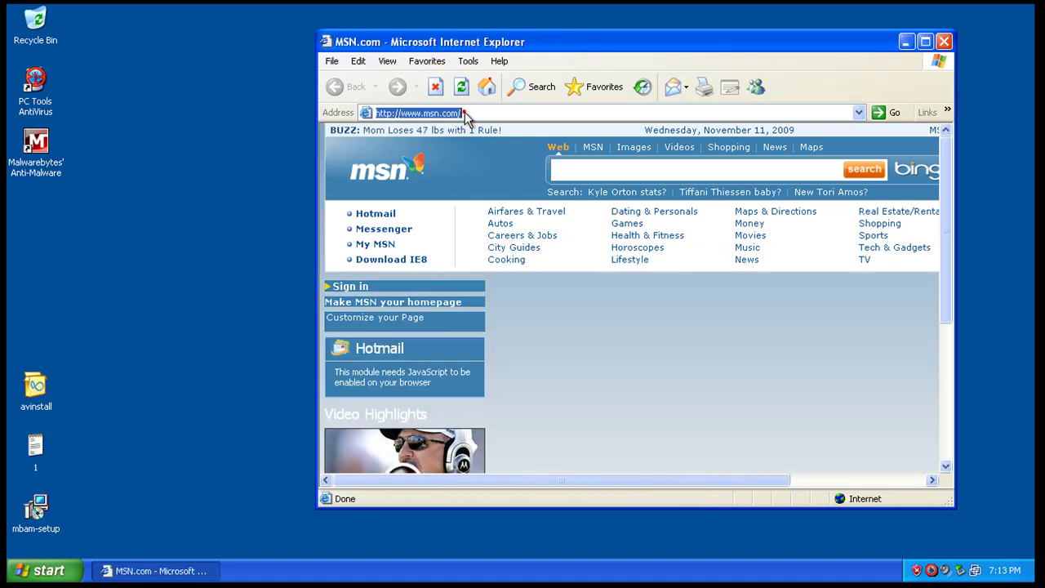
pyautogui.write('google')
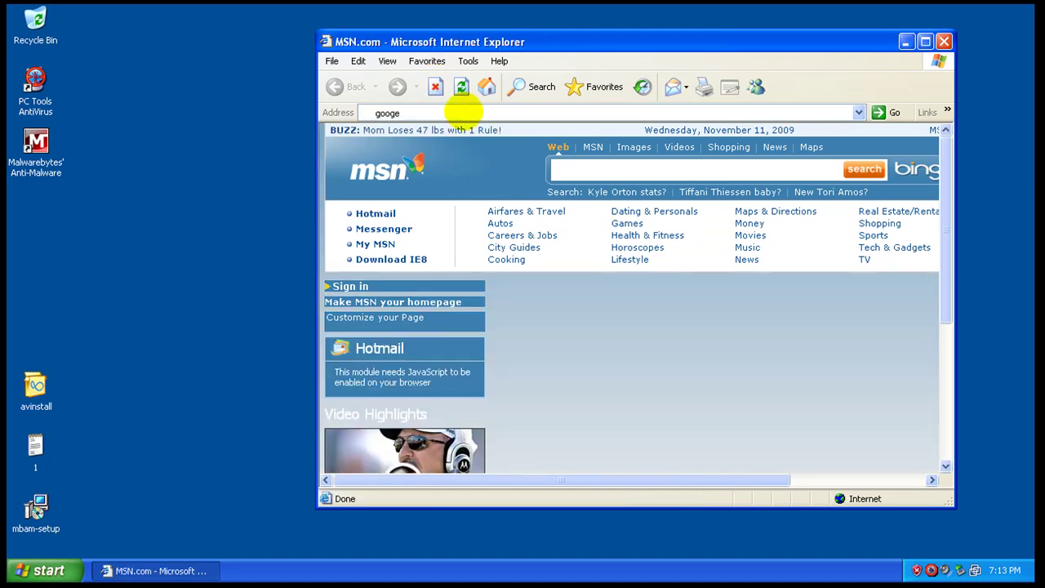
pyautogui.press('BackSpace')
pyautogui.write('le.com')
pyautogui.press('Return')
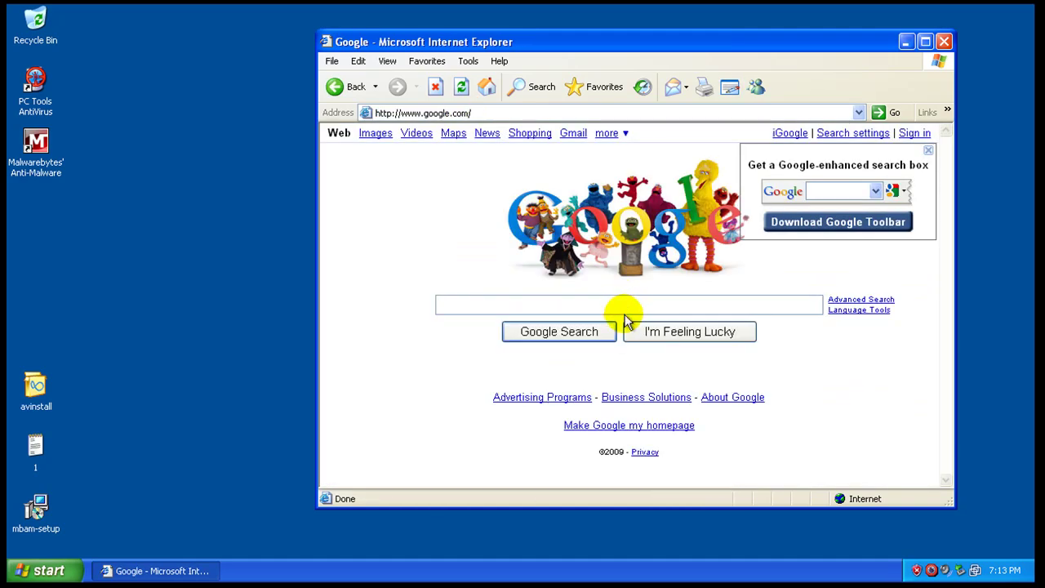
# Search Google for 'free antivirus' using the suggested query
pyautogui.click(624, 314)
pyautogui.write('f')
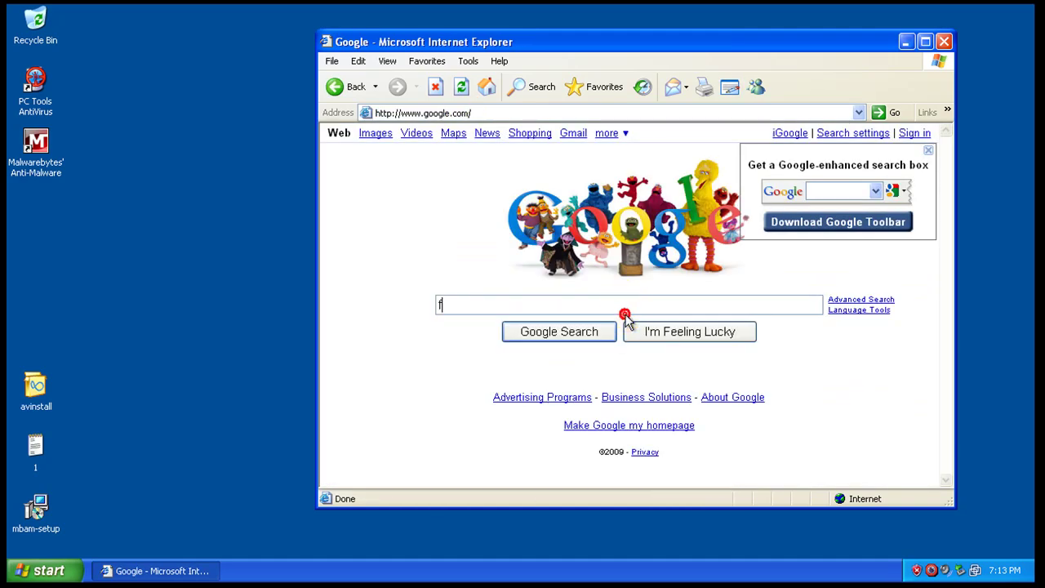
pyautogui.write('ree av')
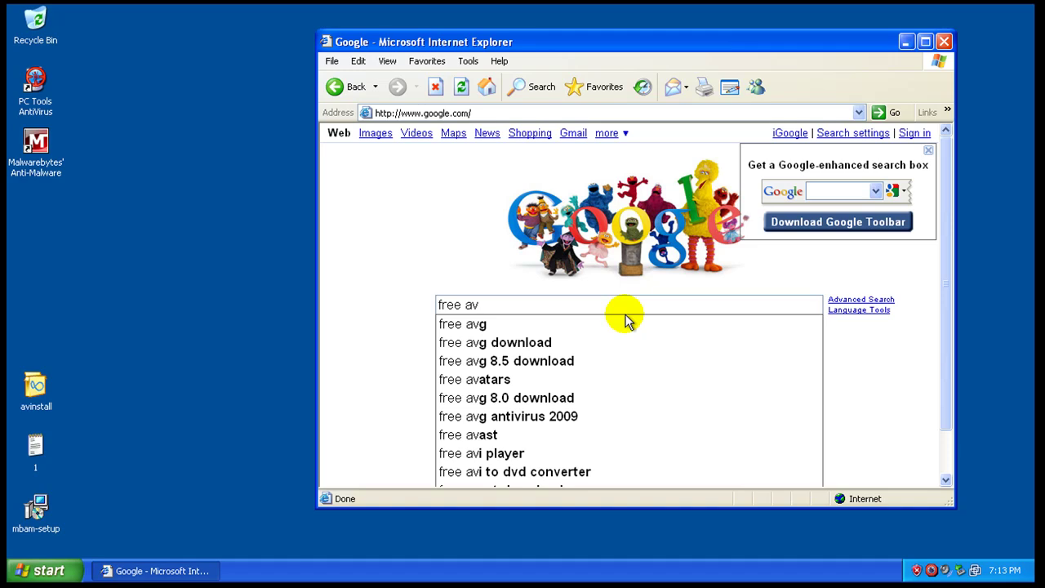
pyautogui.press('BackSpace')
pyautogui.write('n')
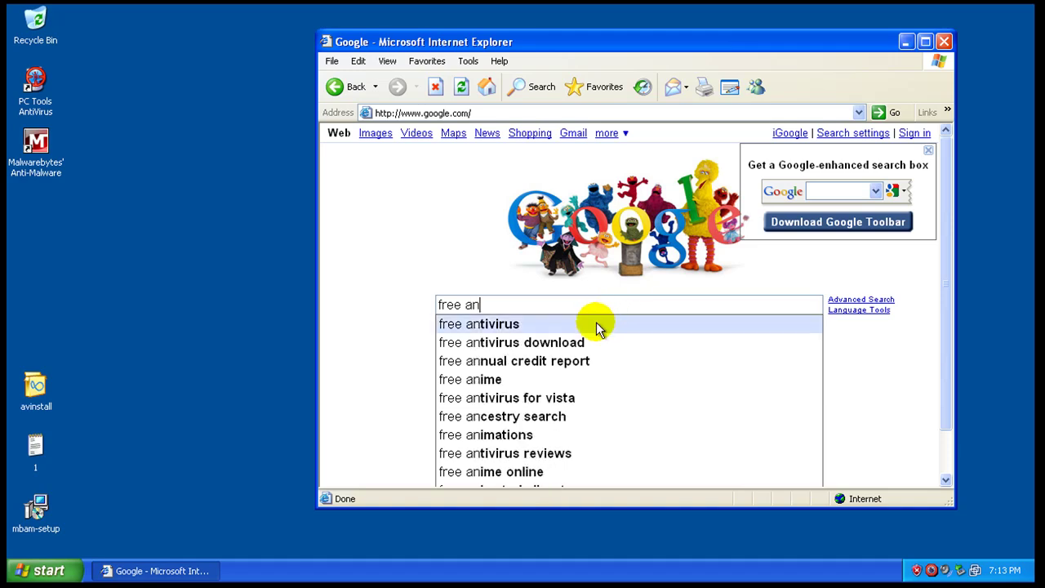
pyautogui.click(596, 327)
# Allow the search, then try the AVG and avast results, returning to Google each time
pyautogui.click(556, 329)
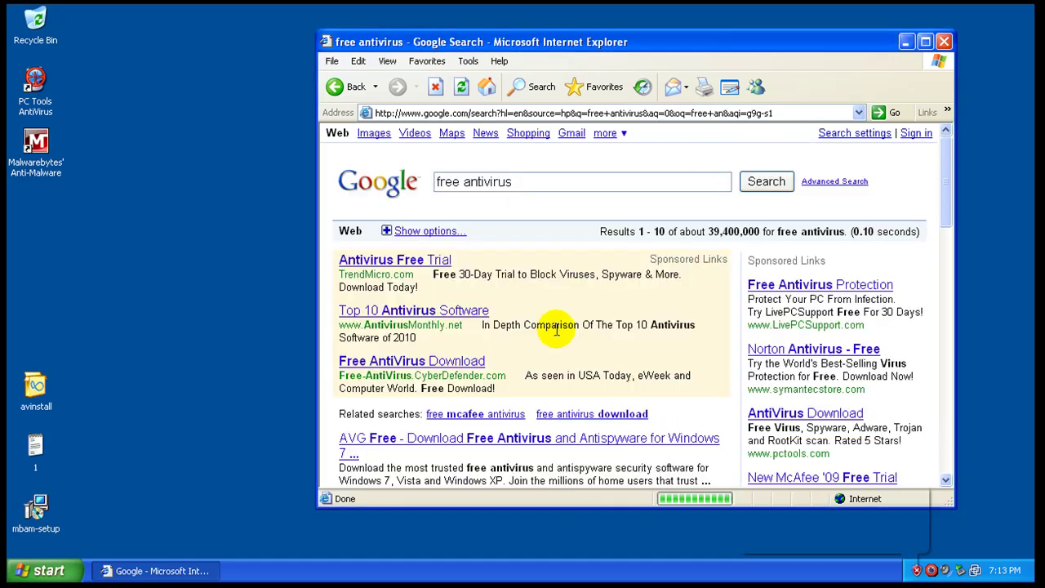
pyautogui.click(508, 441)
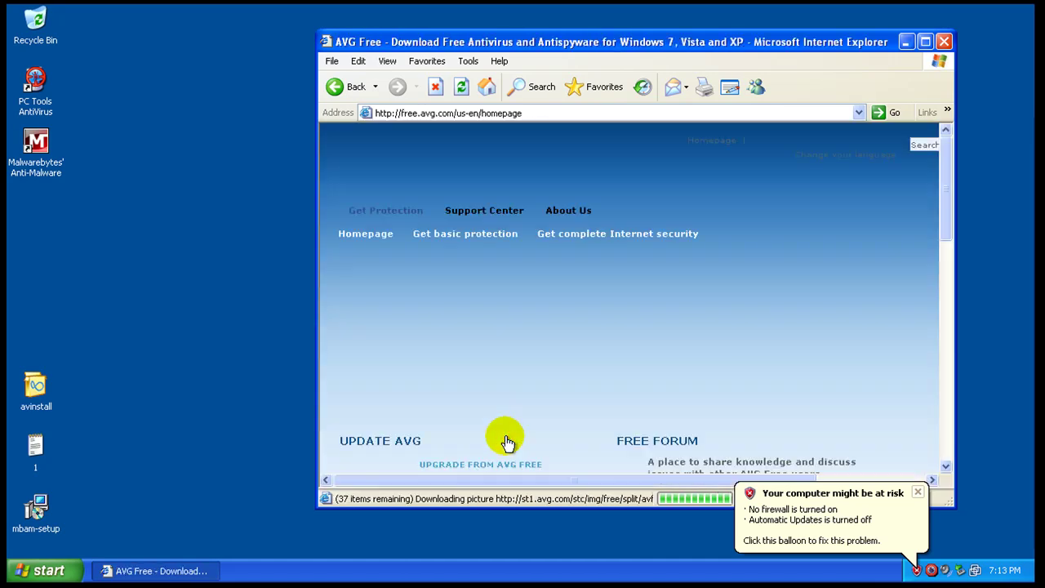
pyautogui.scroll(-1, 553, 367)
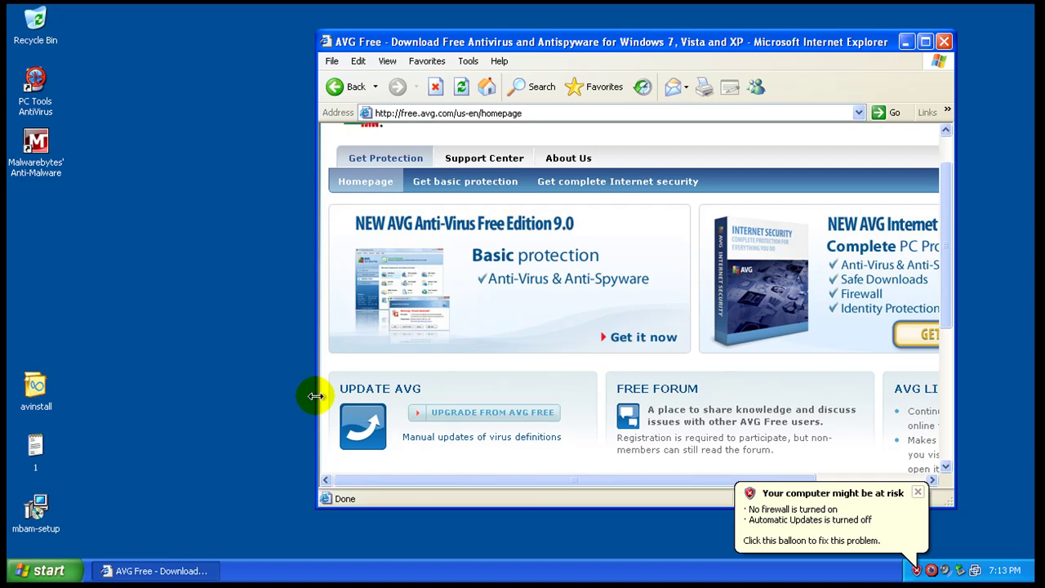
pyautogui.moveTo(315, 395); pyautogui.dragTo(119, 400)
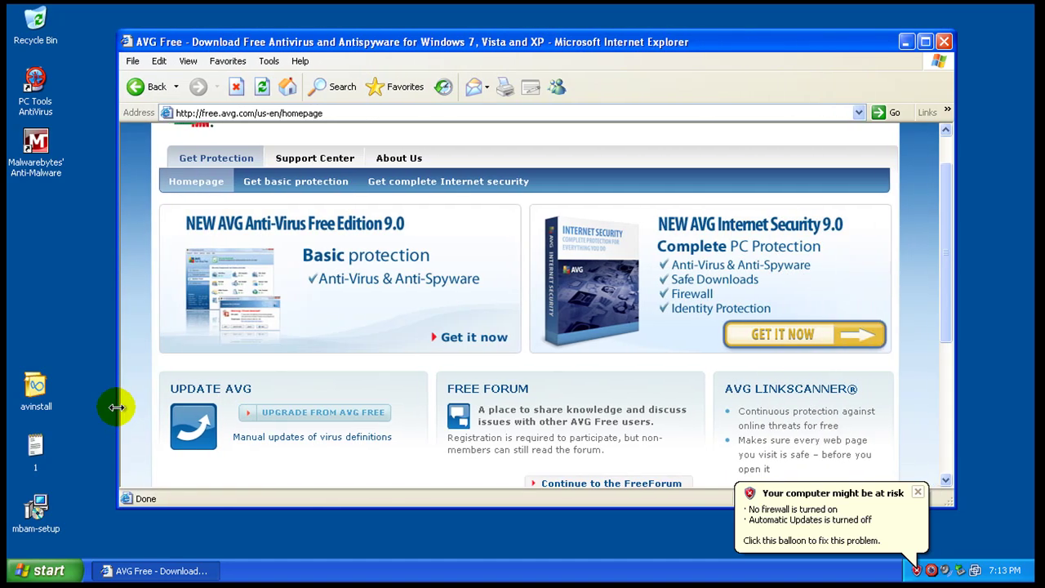
pyautogui.click(141, 92)
pyautogui.scroll(-4, 275, 327)
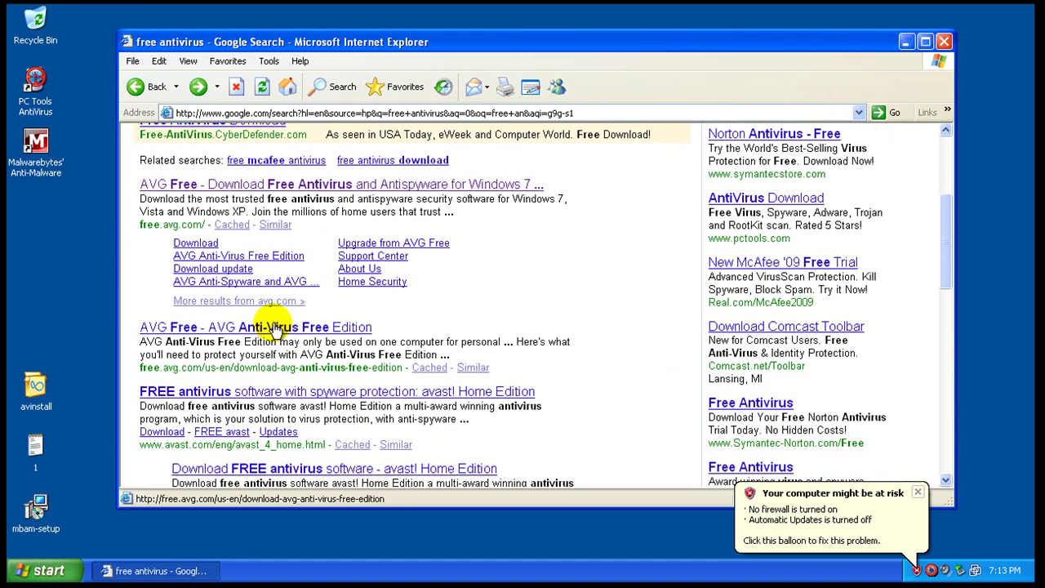
pyautogui.click(275, 393)
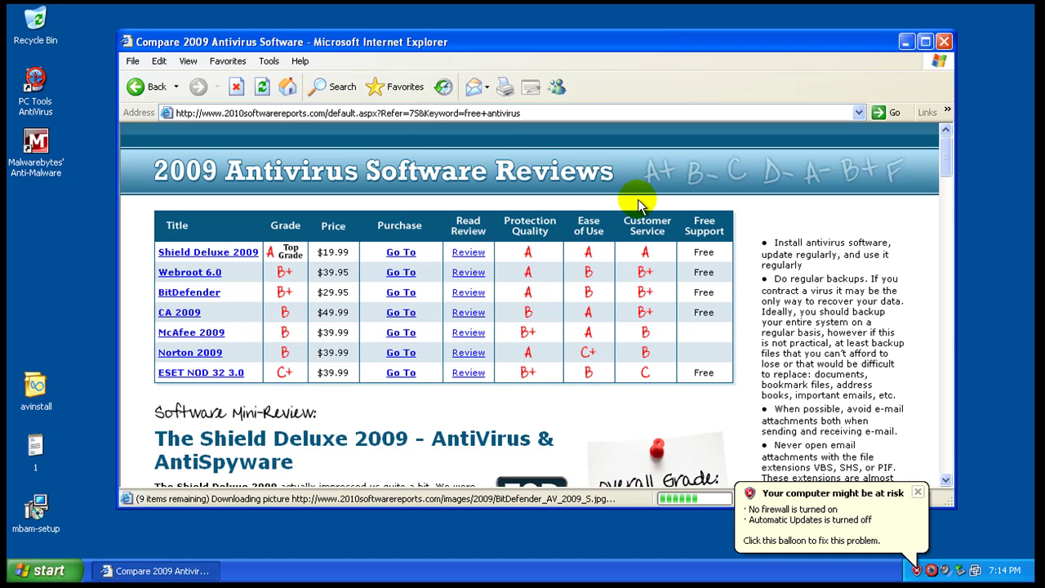
pyautogui.click(134, 85)
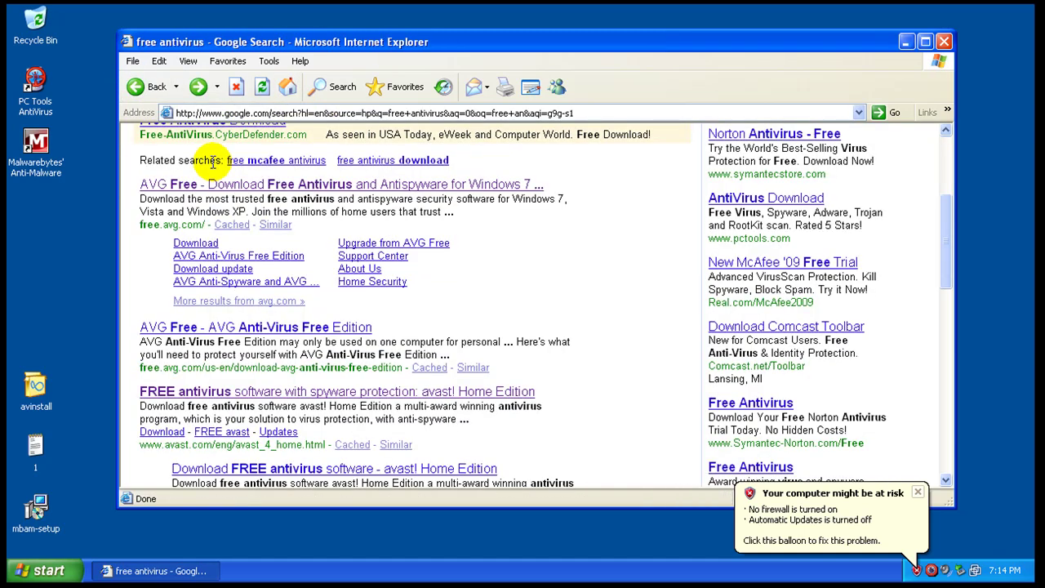
# Open the Avira AntiVir result, back out of its redirect, and close Internet Explorer
pyautogui.scroll(-2, 410, 263)
pyautogui.scroll(-1, 410, 260)
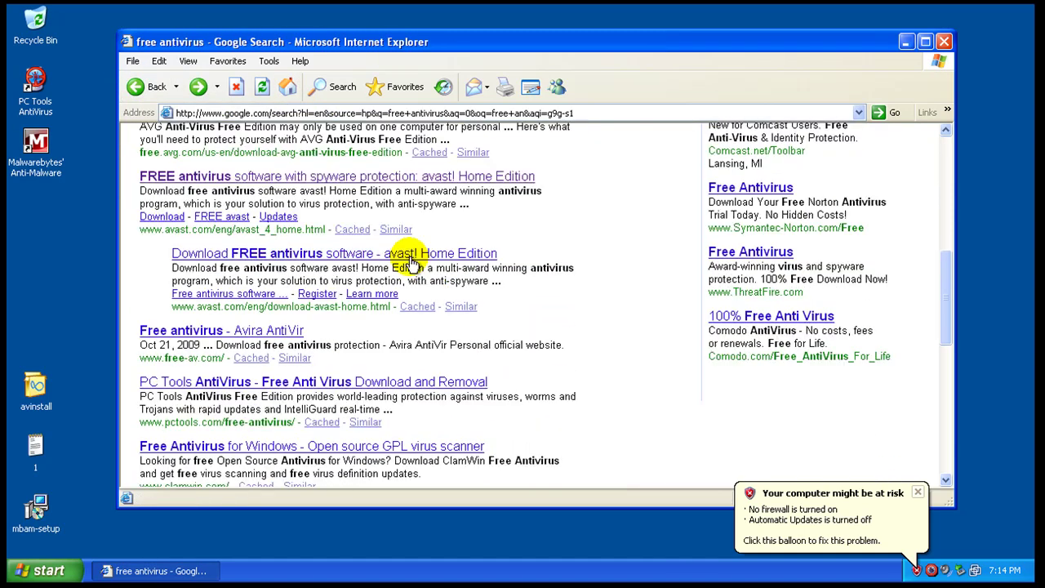
pyautogui.click(183, 330)
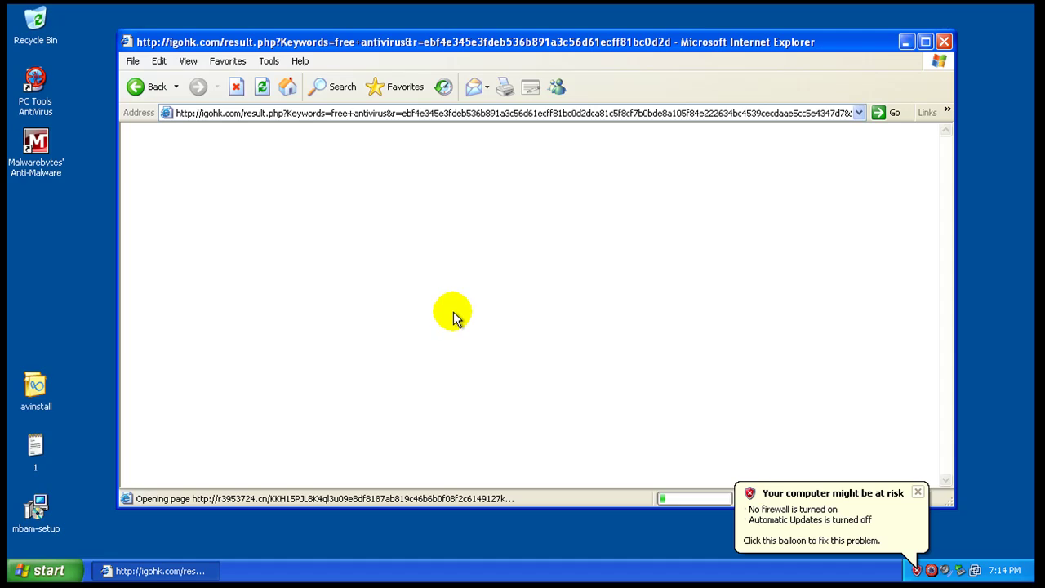
pyautogui.click(132, 87)
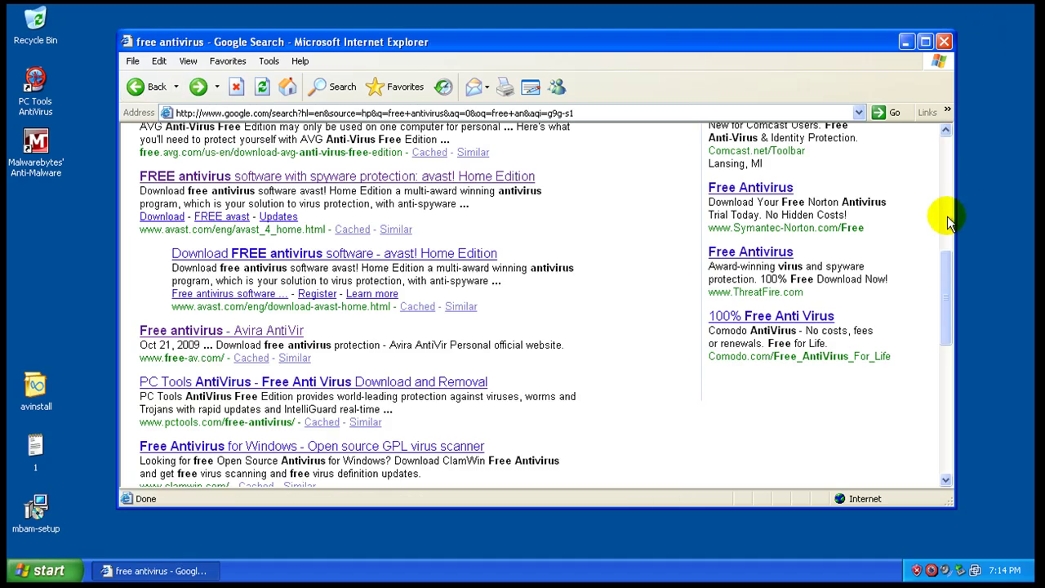
pyautogui.moveTo(949, 261); pyautogui.dragTo(974, 60)
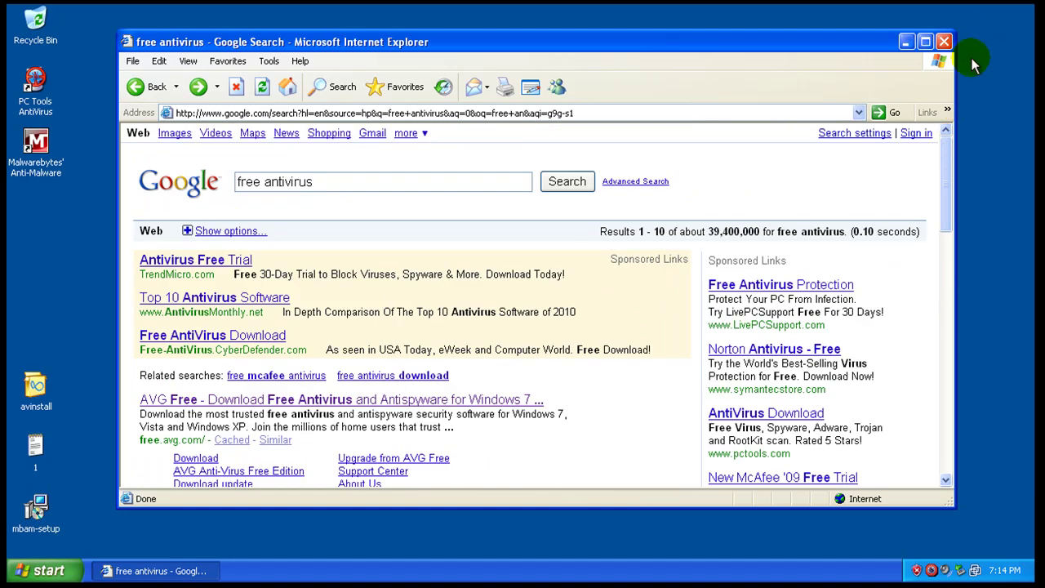
pyautogui.click(944, 41)
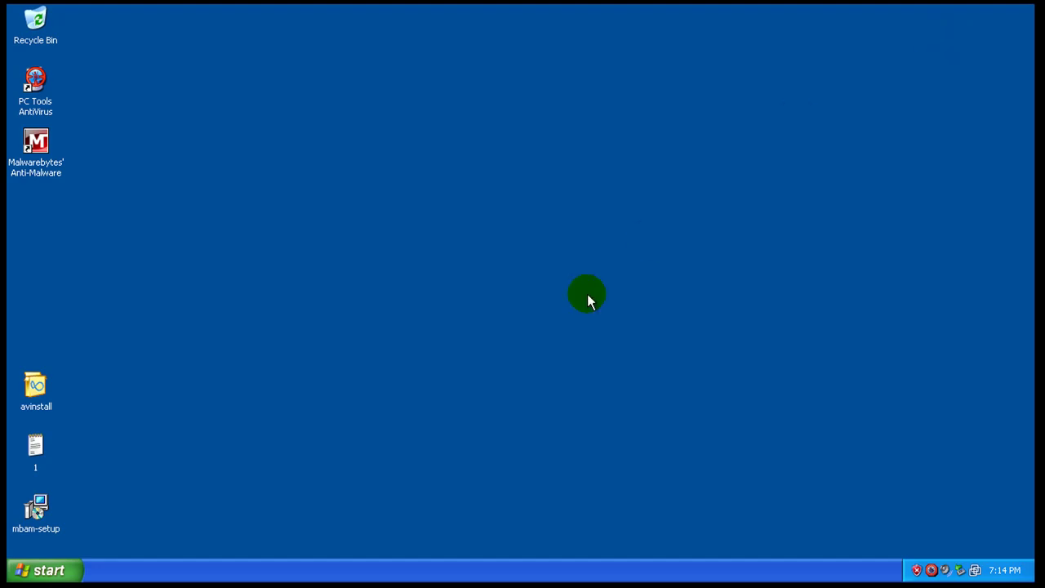
pyautogui.click(35, 441)
pyautogui.doubleClick(930, 570)
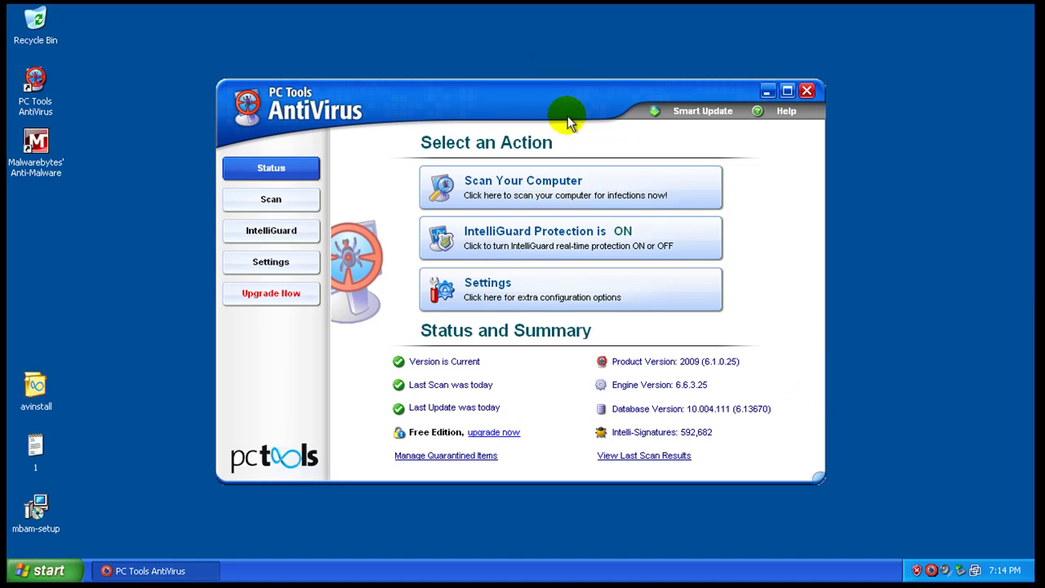
pyautogui.moveTo(566, 98)
pyautogui.mouseDown()
pyautogui.moveTo(613, 109)
pyautogui.moveTo(550, 89)
pyautogui.mouseUp()
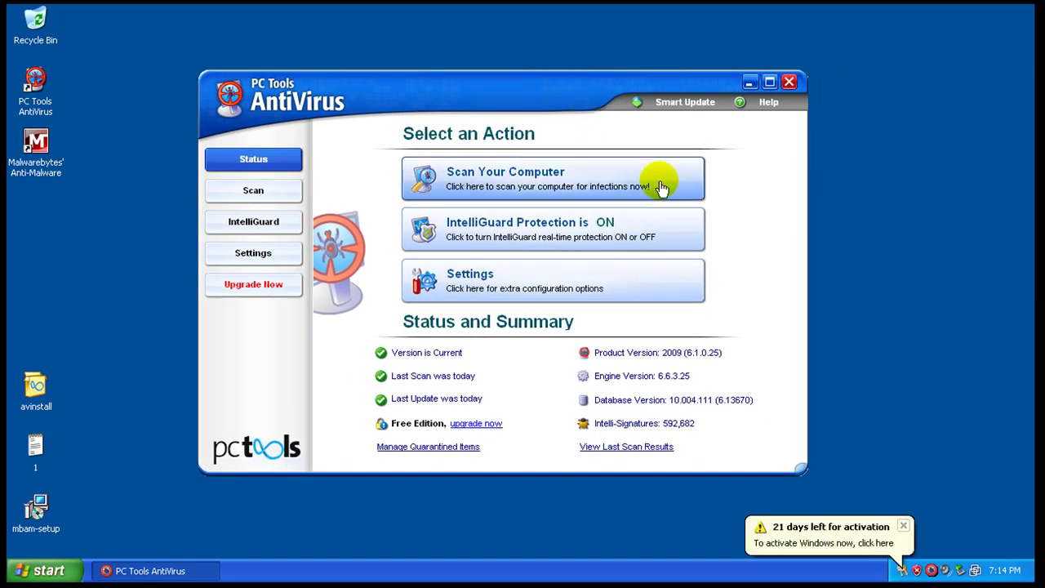
pyautogui.click(903, 525)
pyautogui.click(566, 94)
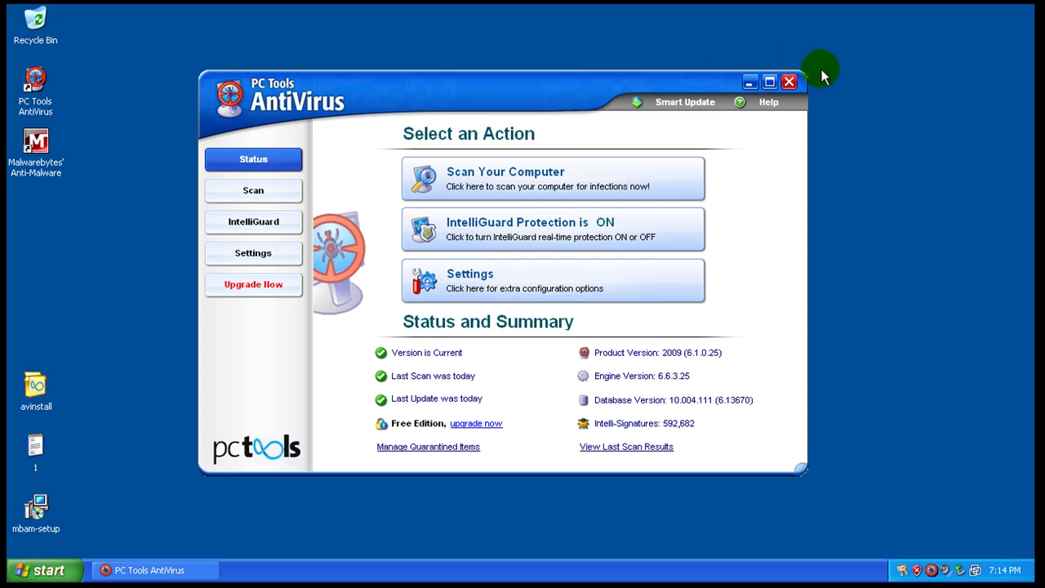
pyautogui.click(788, 81)
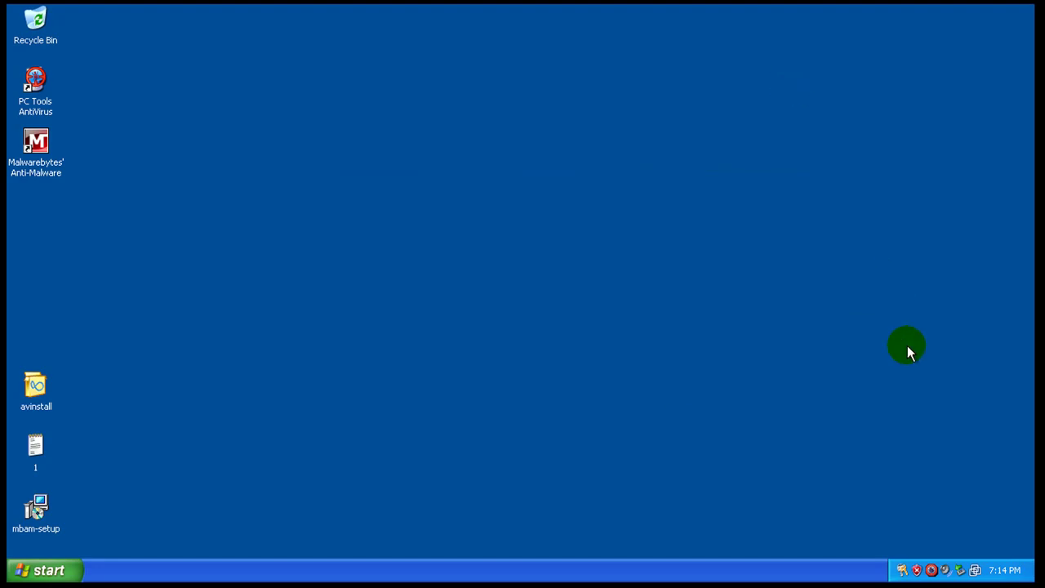
pyautogui.rightClick(917, 456)
pyautogui.moveTo(1004, 570)
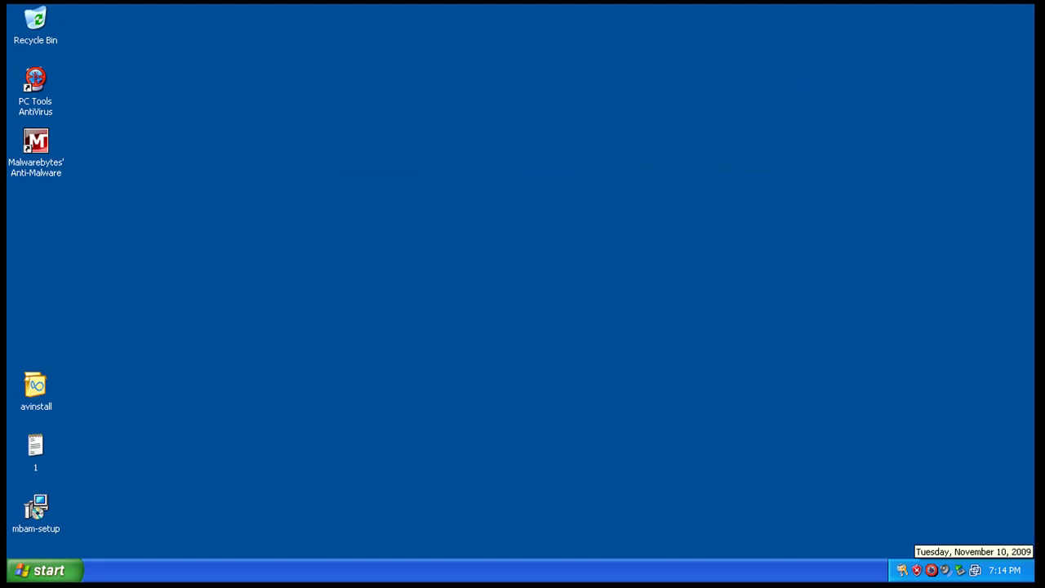